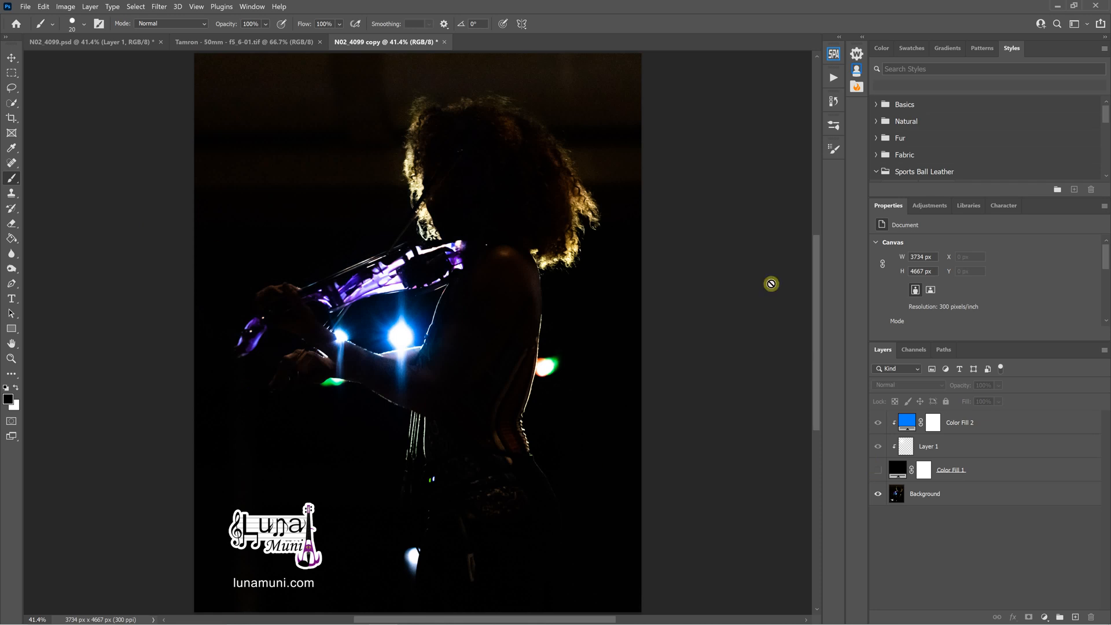
Show the painted flare layers, and compare them with the photo-based flare in N02_4099.psd and the Tamron - 50mm source image
left_click(879, 470)
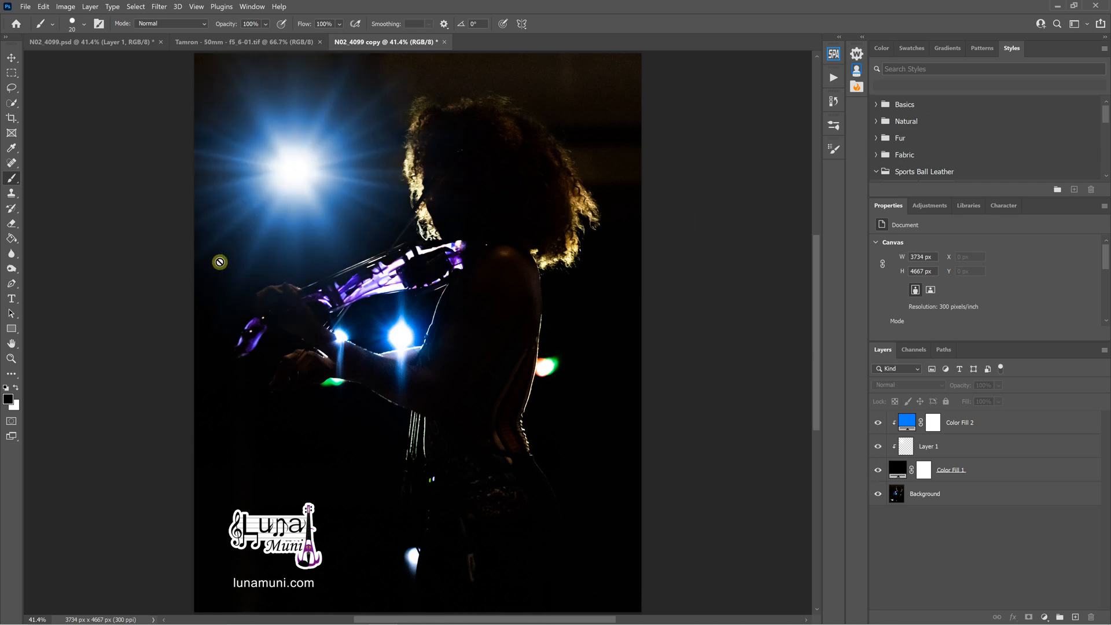
left_click(81, 45)
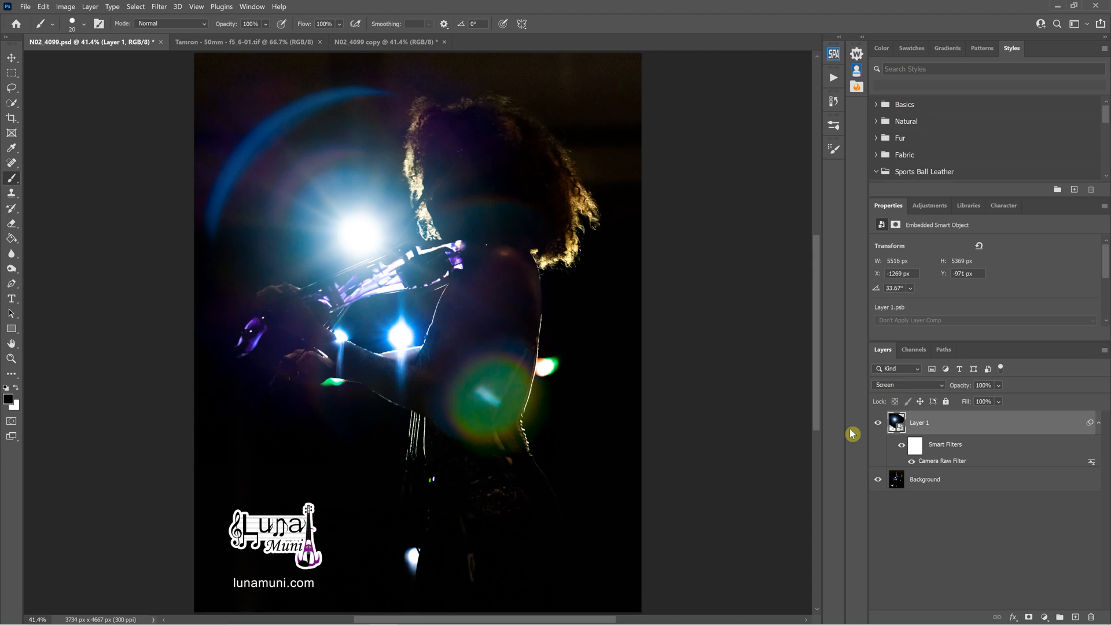
left_click(223, 43)
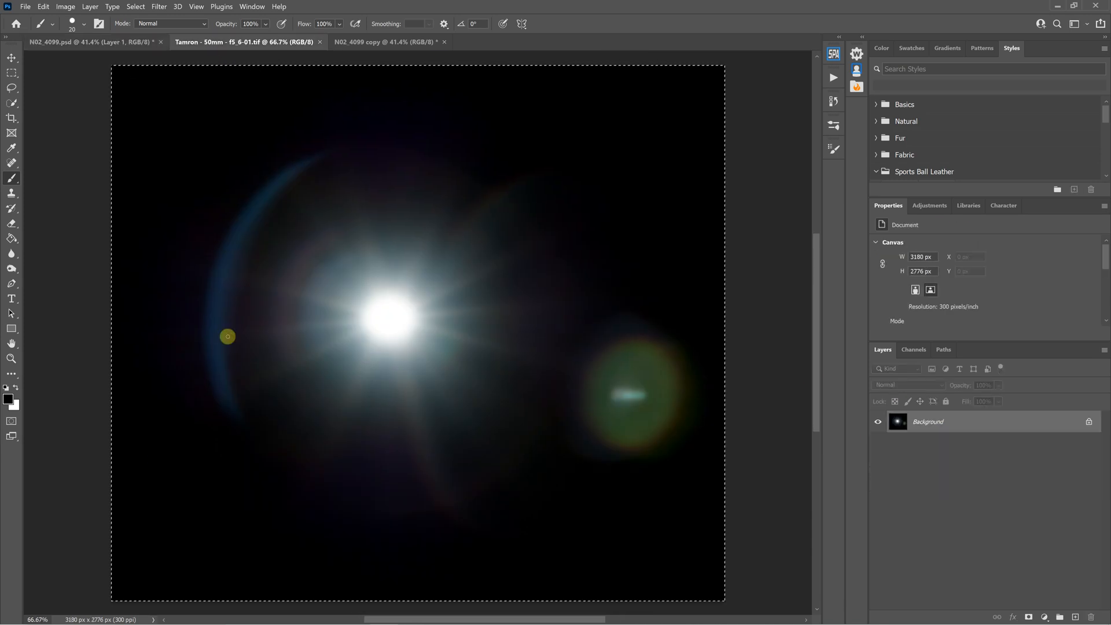
left_click(73, 44)
left_click(328, 46)
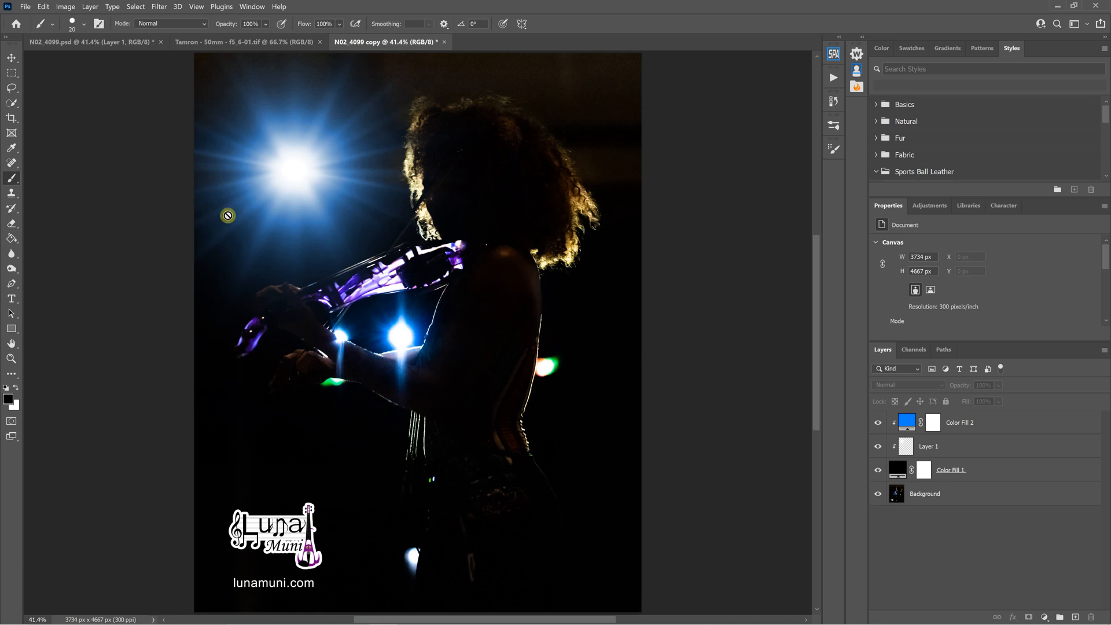
Browse the Nikkor 18-55 Kit Lens - 18mm flare brushes, and compare the photo with the Color Fill 1 flare hidden and shown
left_click(833, 149)
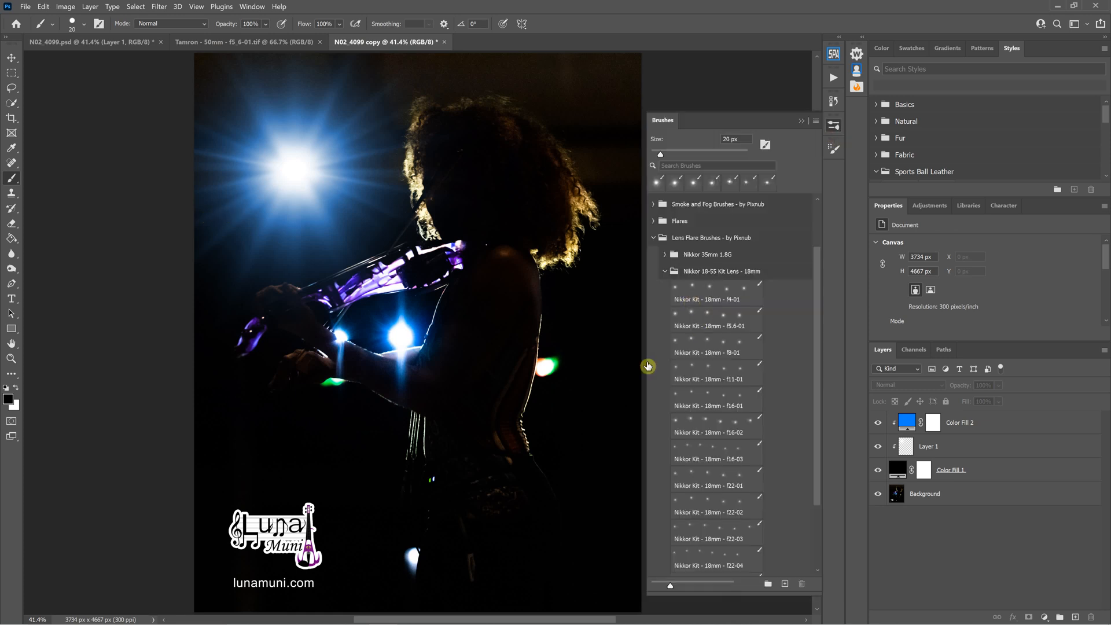
left_click(676, 333)
left_click(704, 349)
left_click(801, 124)
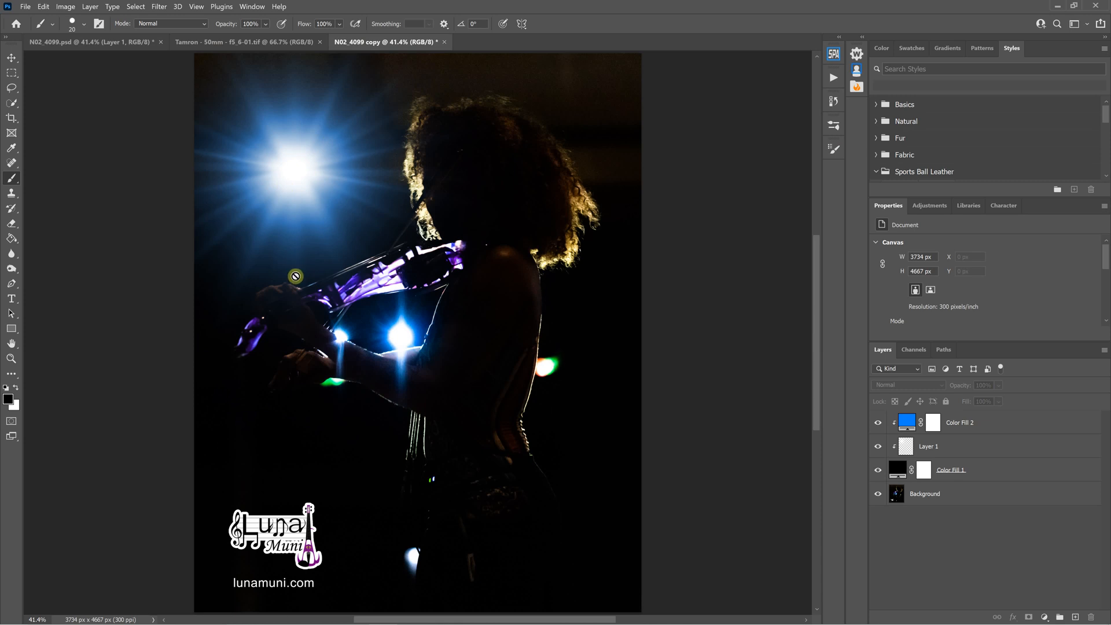
left_click(877, 471)
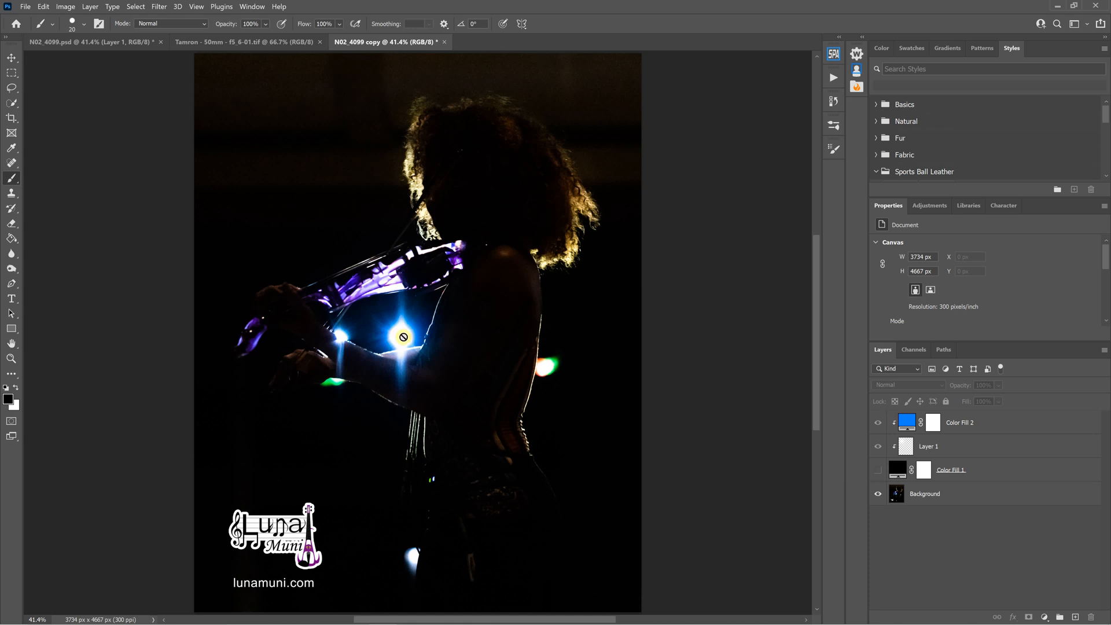
left_click(878, 469)
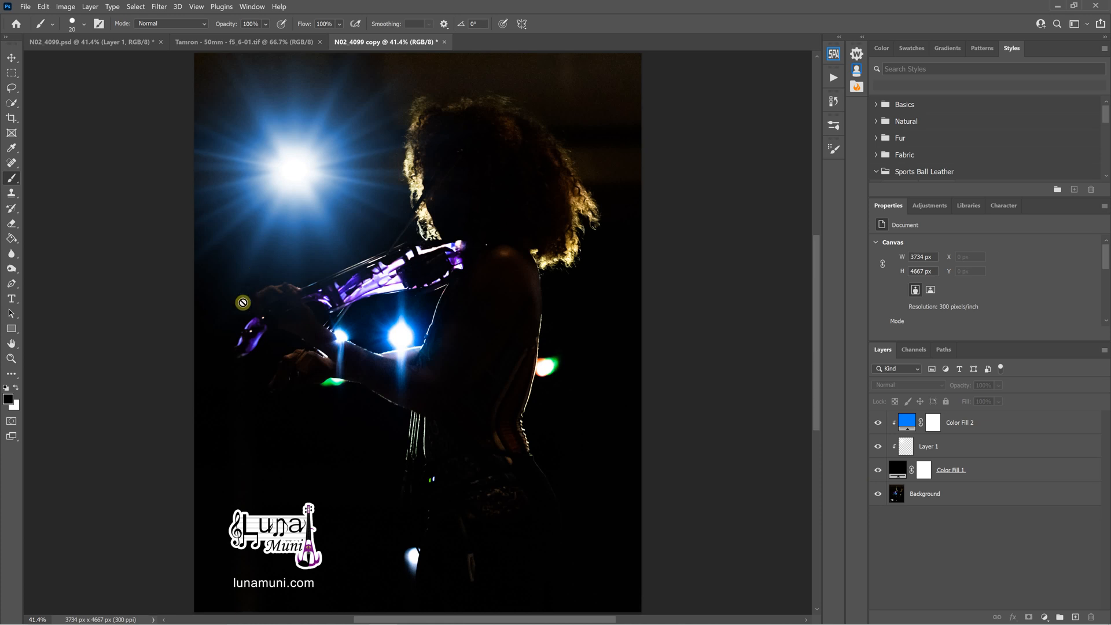
Delete the layers Color Fill 2, Layer 1 and Color Fill 1, leaving only the Background layer
left_click(1005, 425)
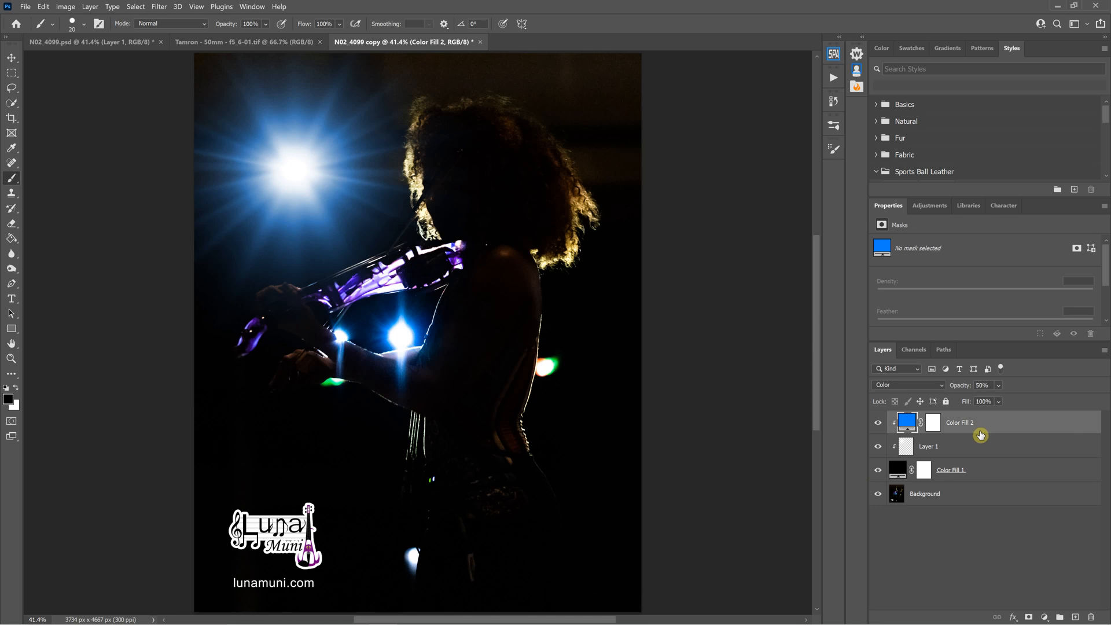
left_click(985, 478, "shift")
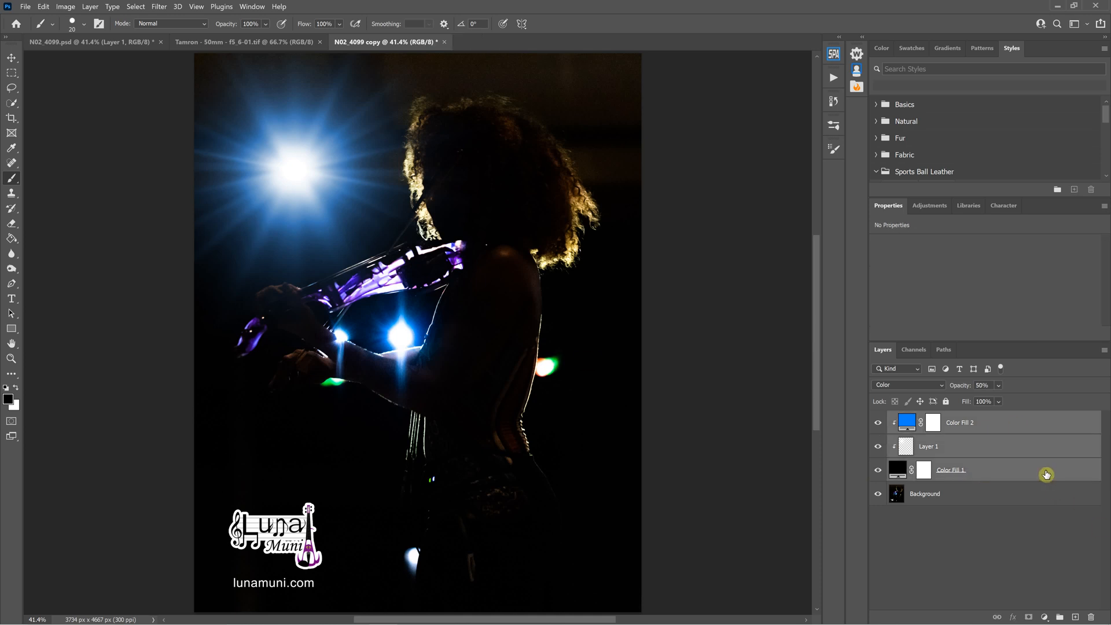
left_click_drag(1053, 474, 1090, 616)
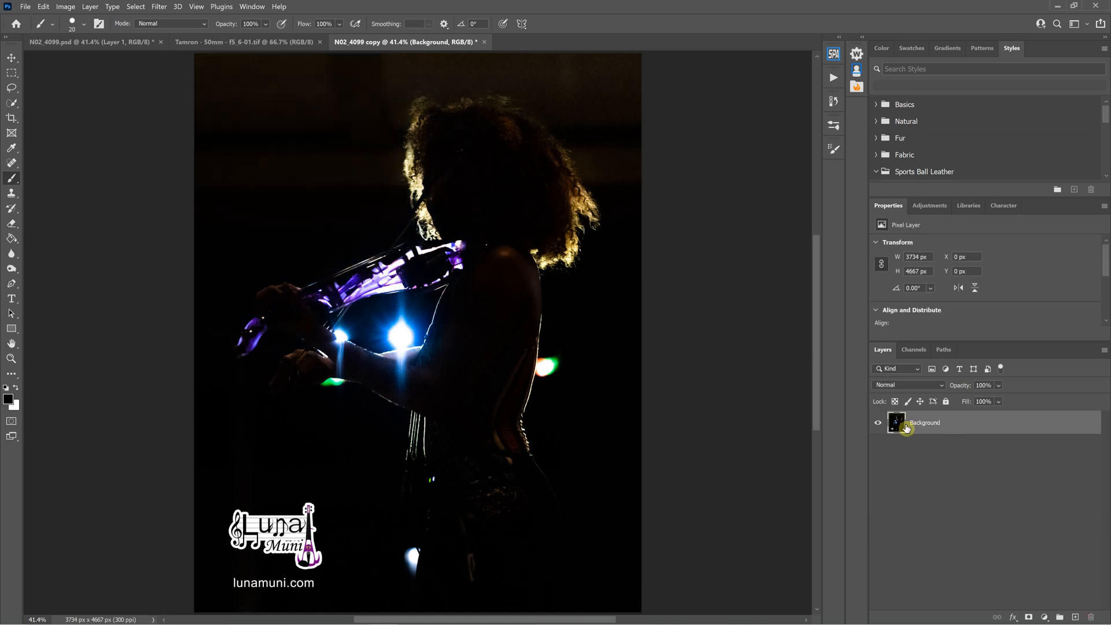
Create a new empty layer above the Background layer with the default name and settings
left_click(90, 6)
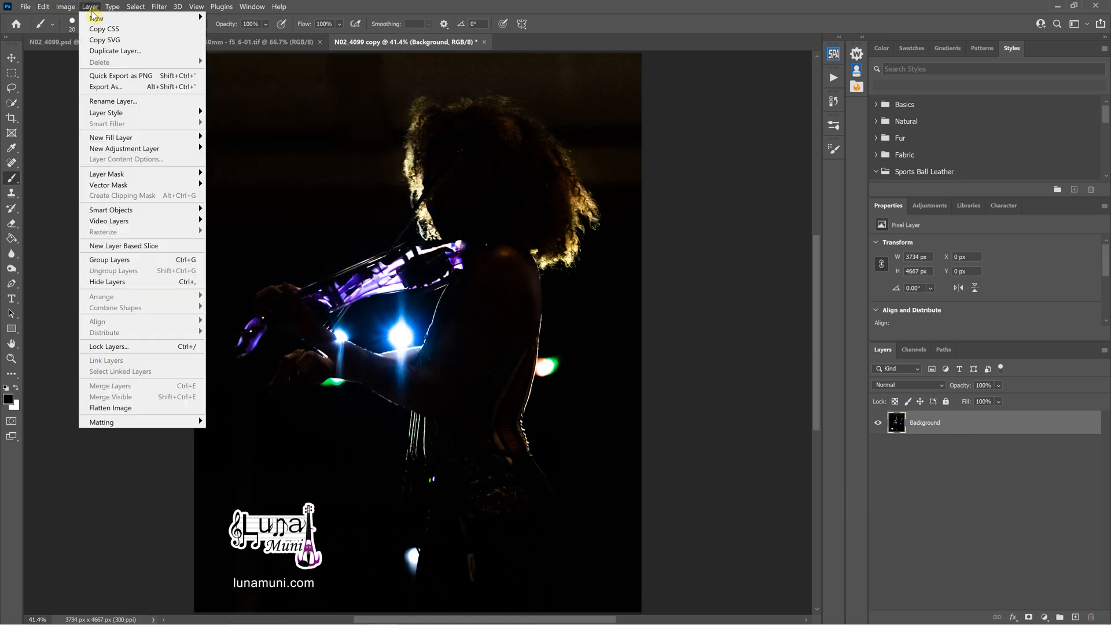
mouse_move(158, 19)
left_click(225, 18)
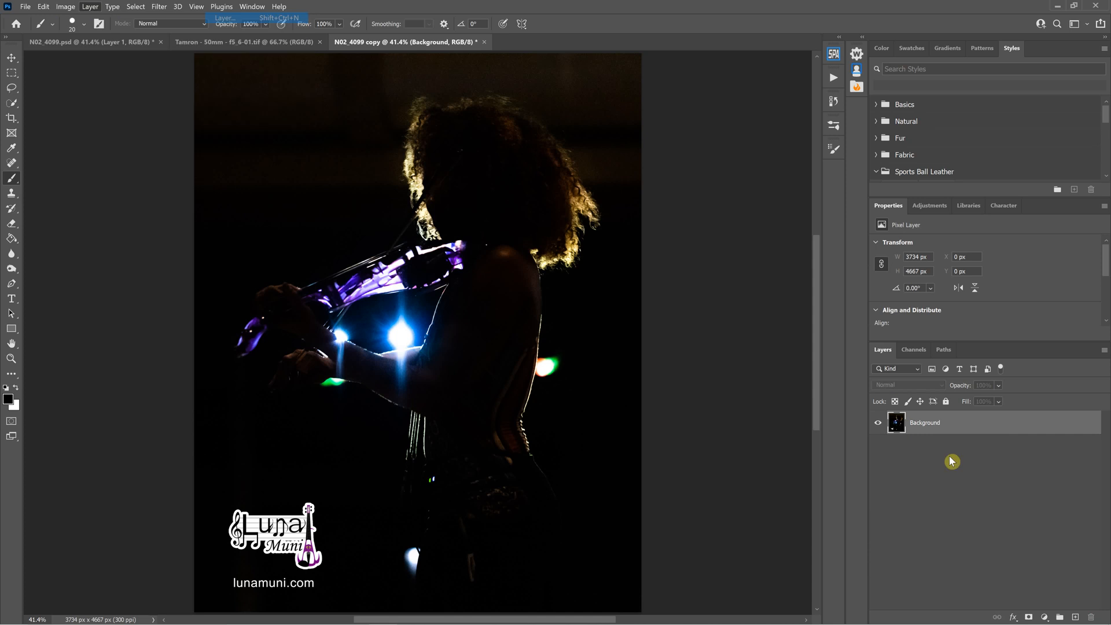
left_click(650, 190)
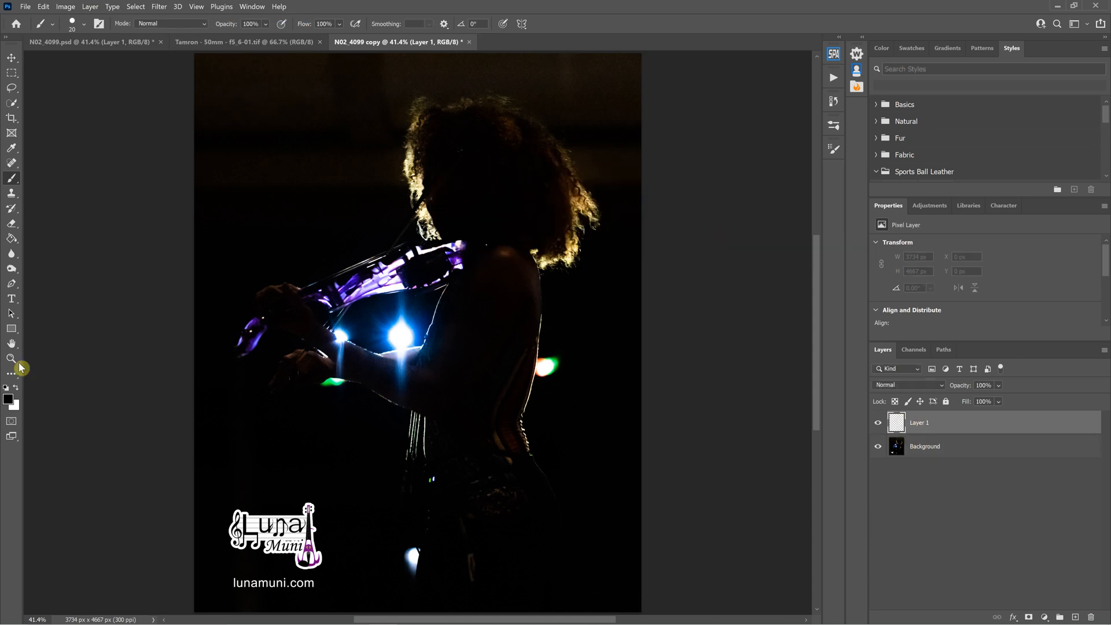
Set the foreground color to a bright, saturated blue with a hue of 210°
left_click(8, 399)
left_click(955, 238)
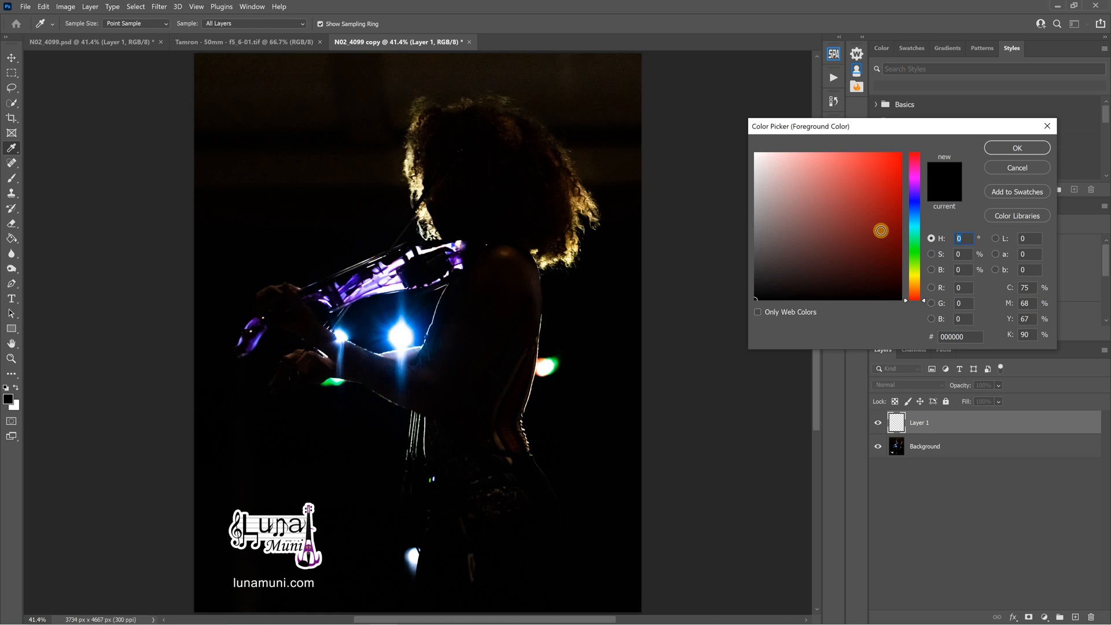
type("210")
left_click_drag(860, 203, 870, 181)
key("Return")
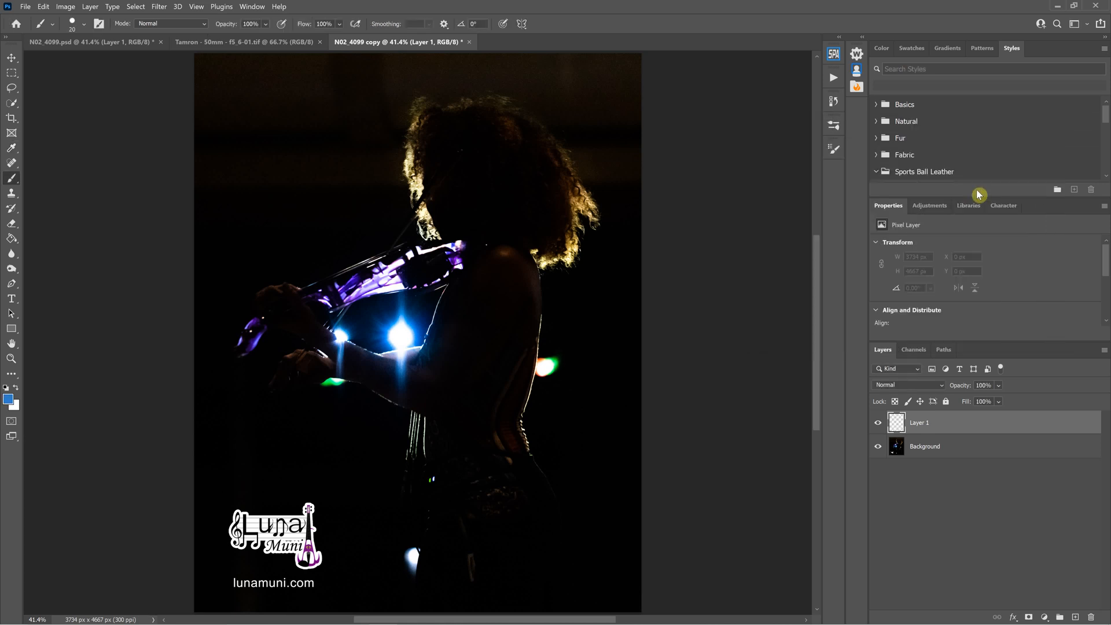
Try the Nikkor Kit - 18mm - f5.6-01 flare brush at 3500 px and switch to the f11-01 preset
left_click(833, 149)
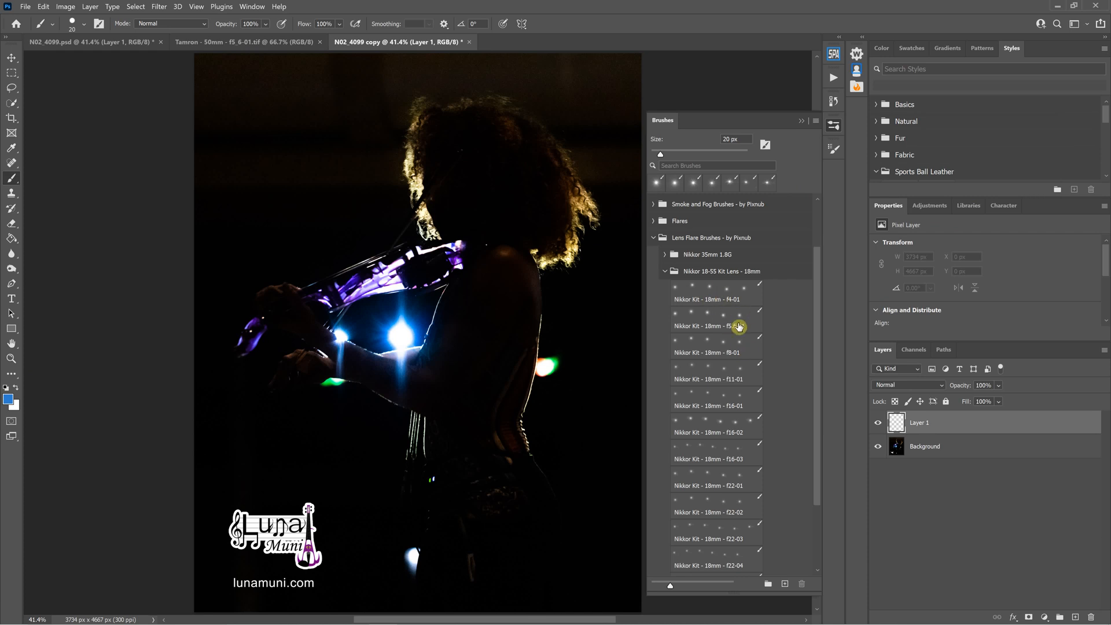
left_click(714, 321)
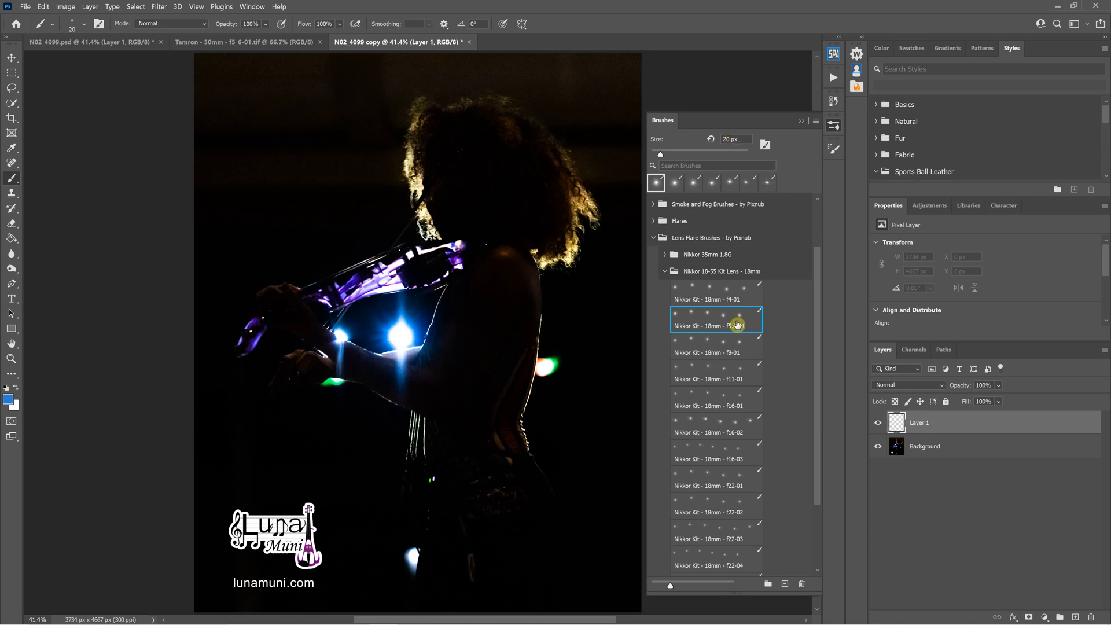
scroll(738, 487, "down", 2)
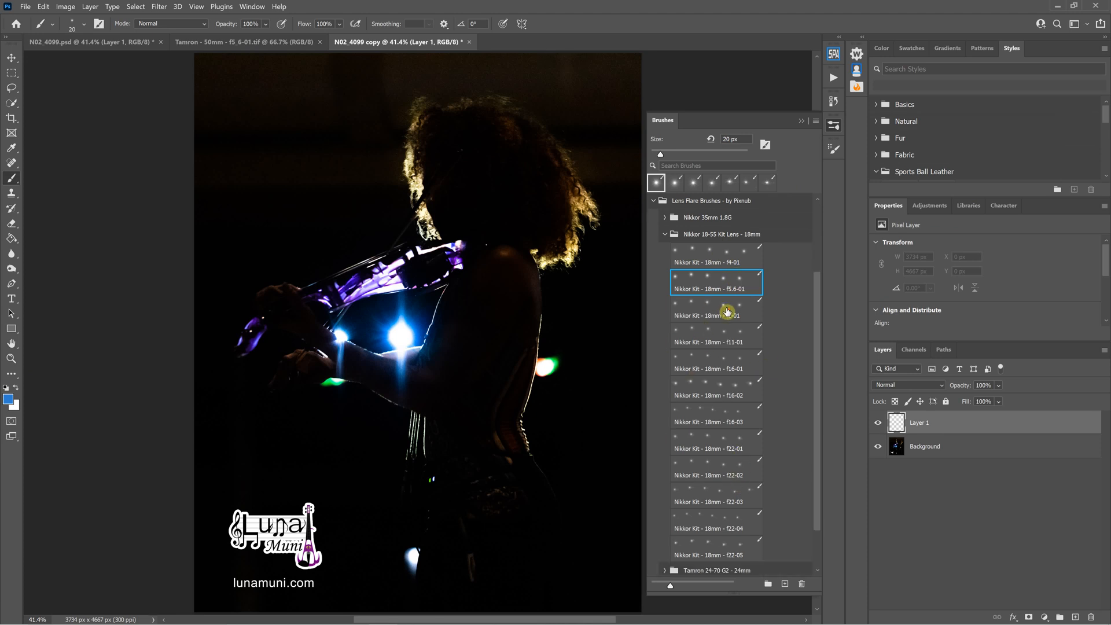
scroll(727, 313, "up", 1)
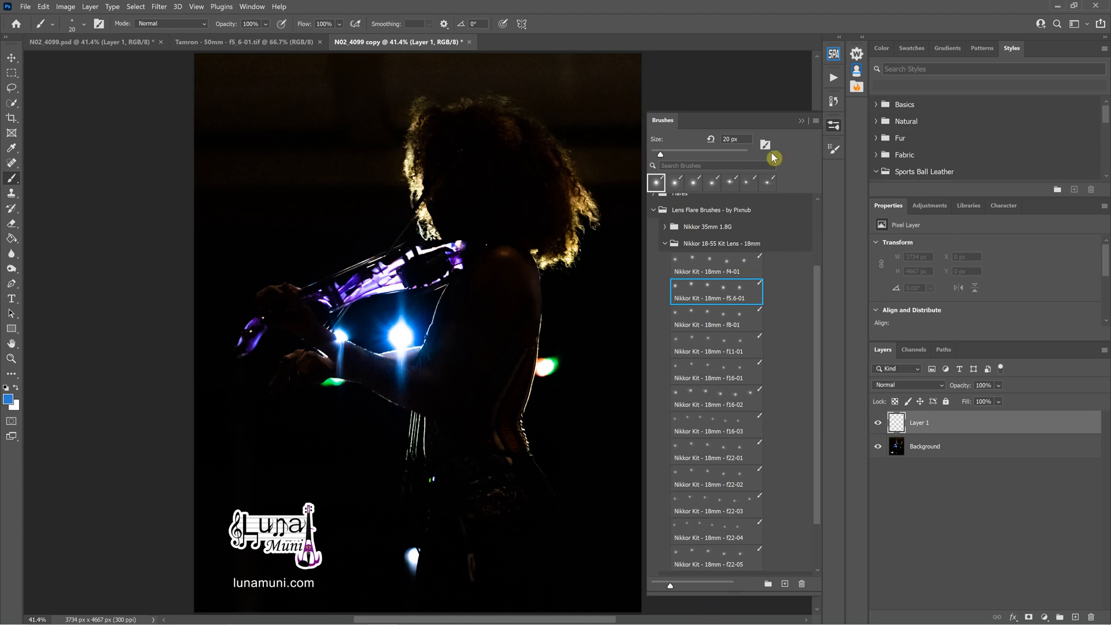
left_click(726, 138)
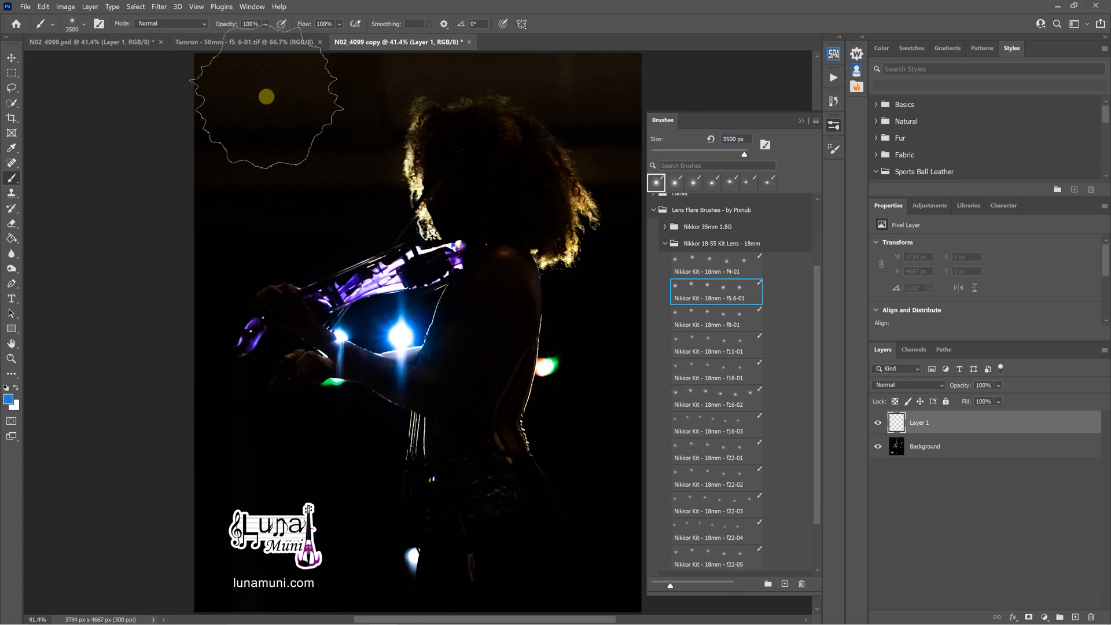
left_click(726, 350)
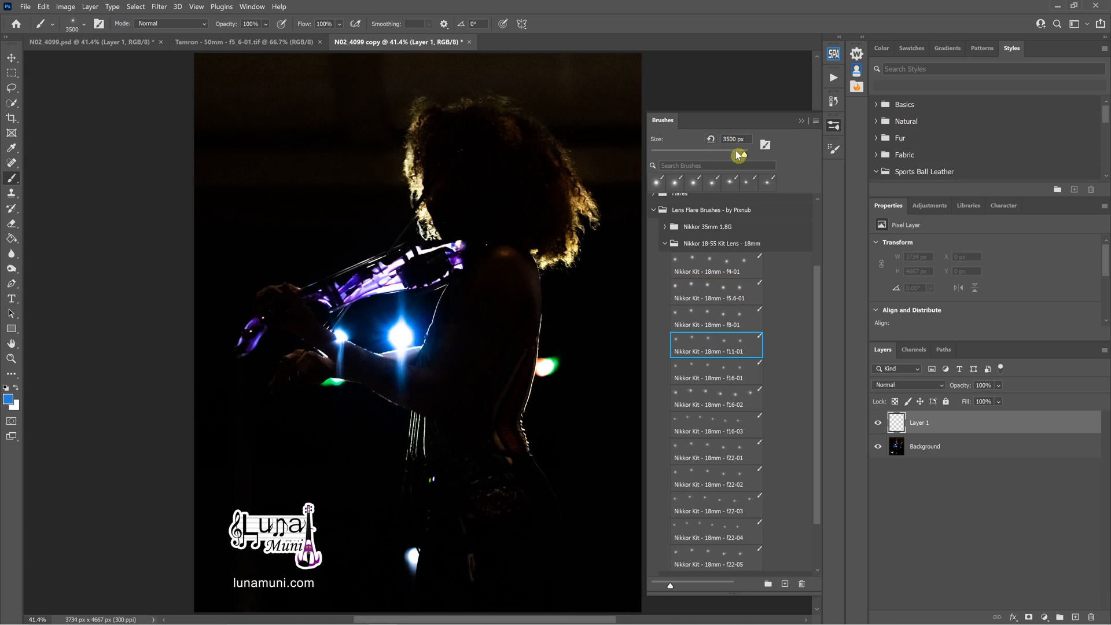
Browse the brush tip shapes in the brush settings and pick the 4917 px flare tip
left_click(834, 149)
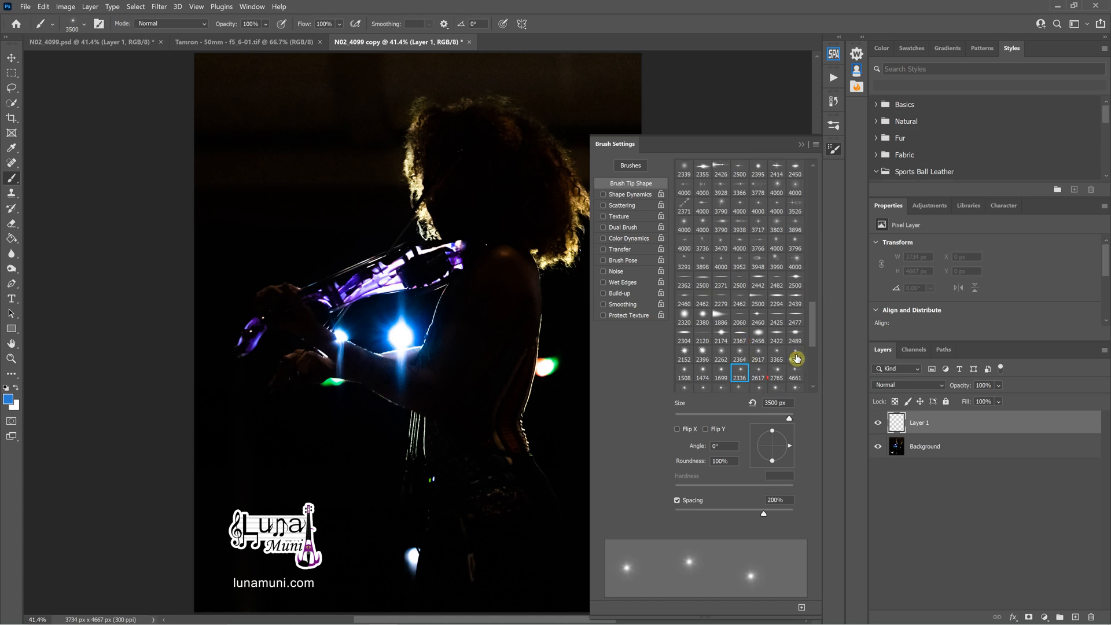
left_click_drag(811, 335, 813, 357)
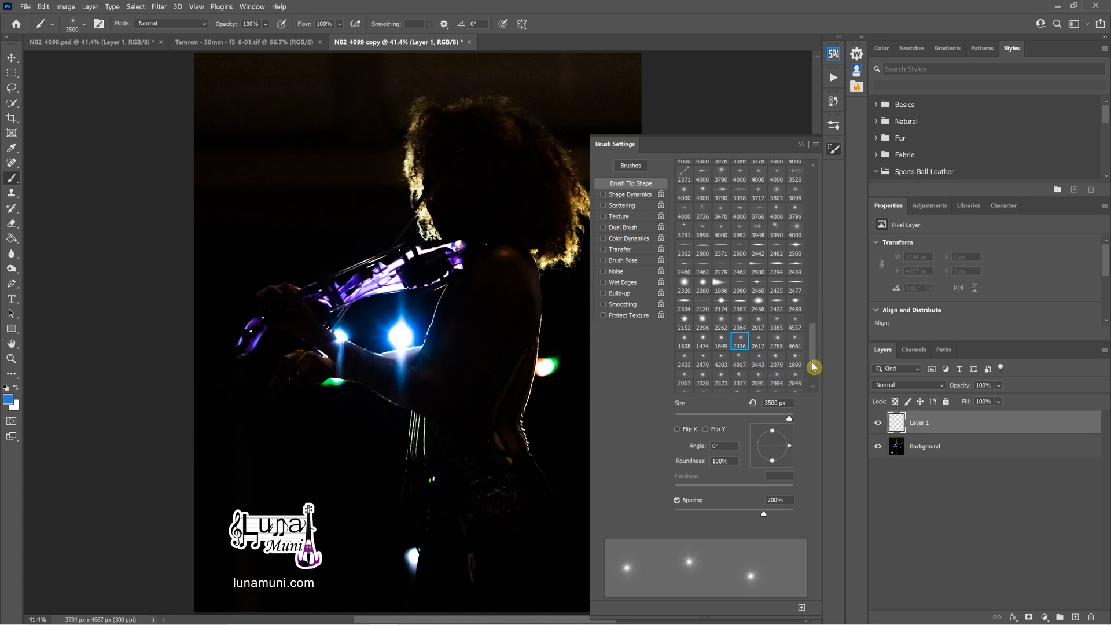
scroll(746, 243, "down", 5)
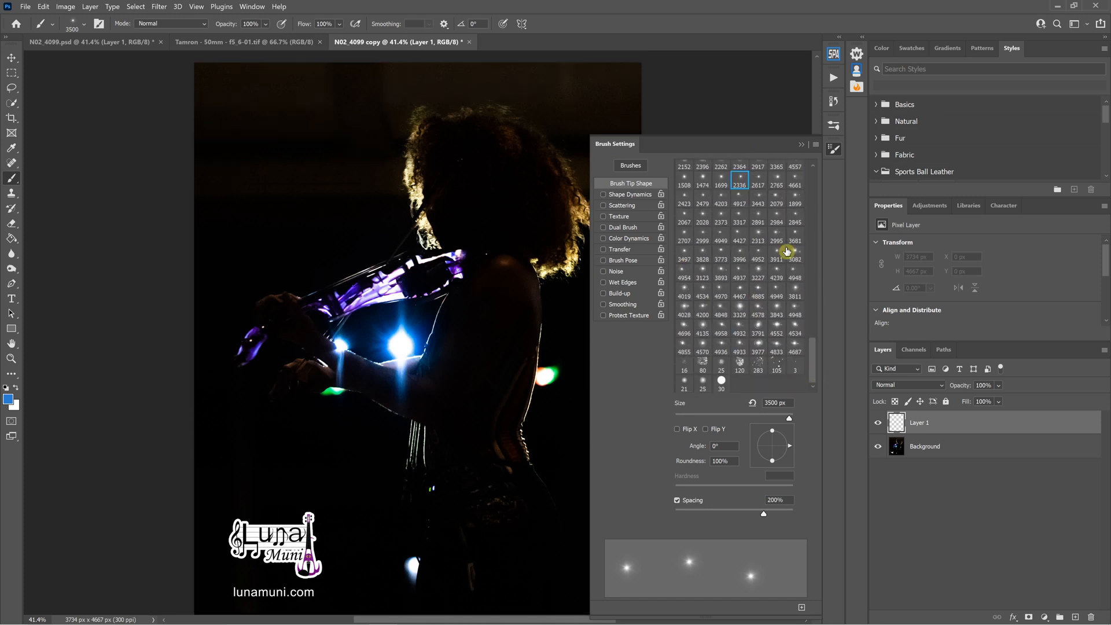
scroll(752, 243, "up", 1)
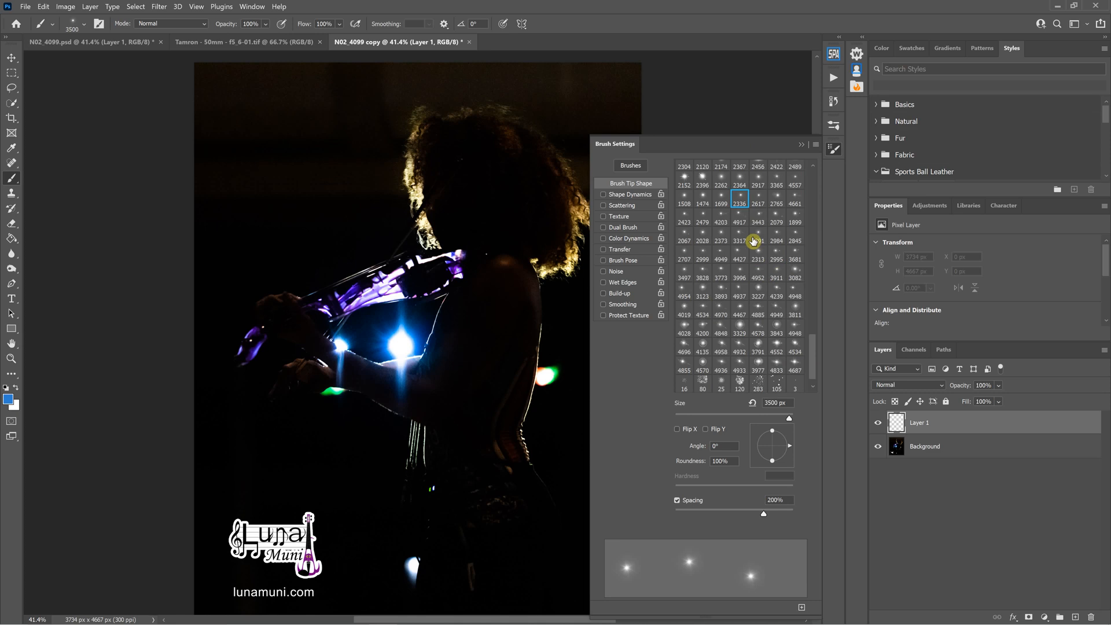
left_click(739, 222)
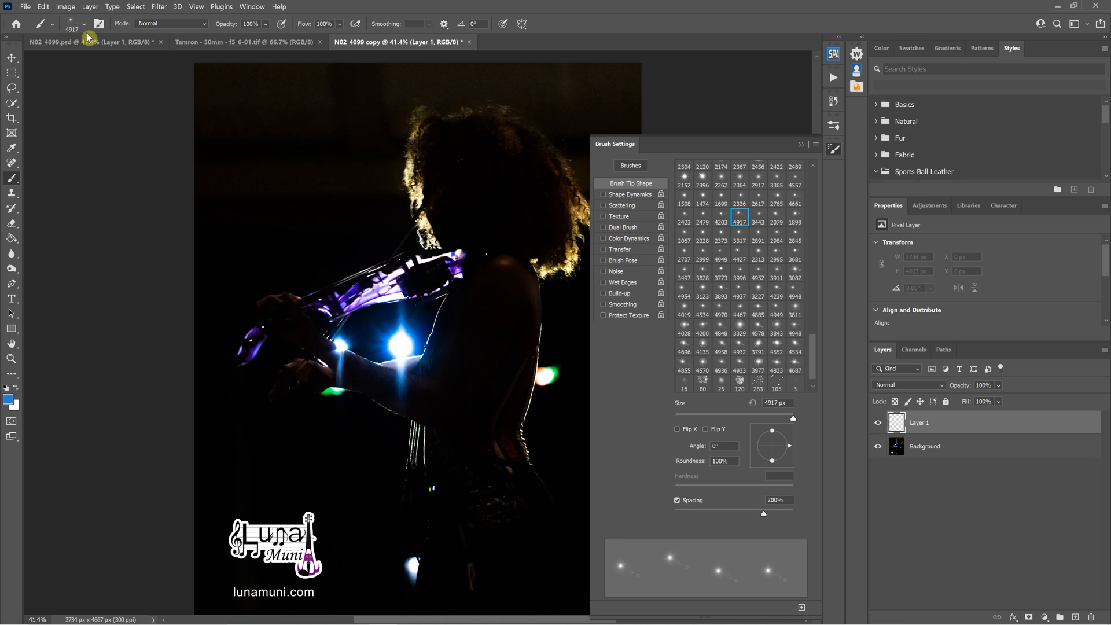
Float the brush presets beside the brush settings and try the 2313 px and 4952 px flare tips
left_click(832, 126)
mouse_move(762, 125)
left_mouse_down()
mouse_move(480, 133)
mouse_move(515, 128)
left_mouse_up()
left_click(834, 105)
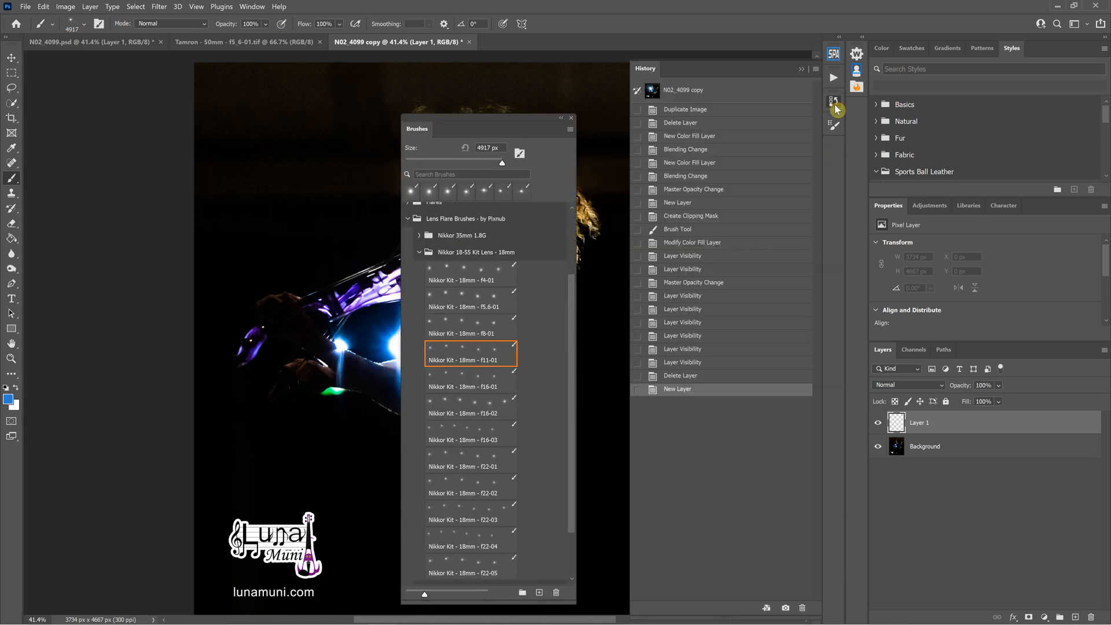
left_click(837, 128)
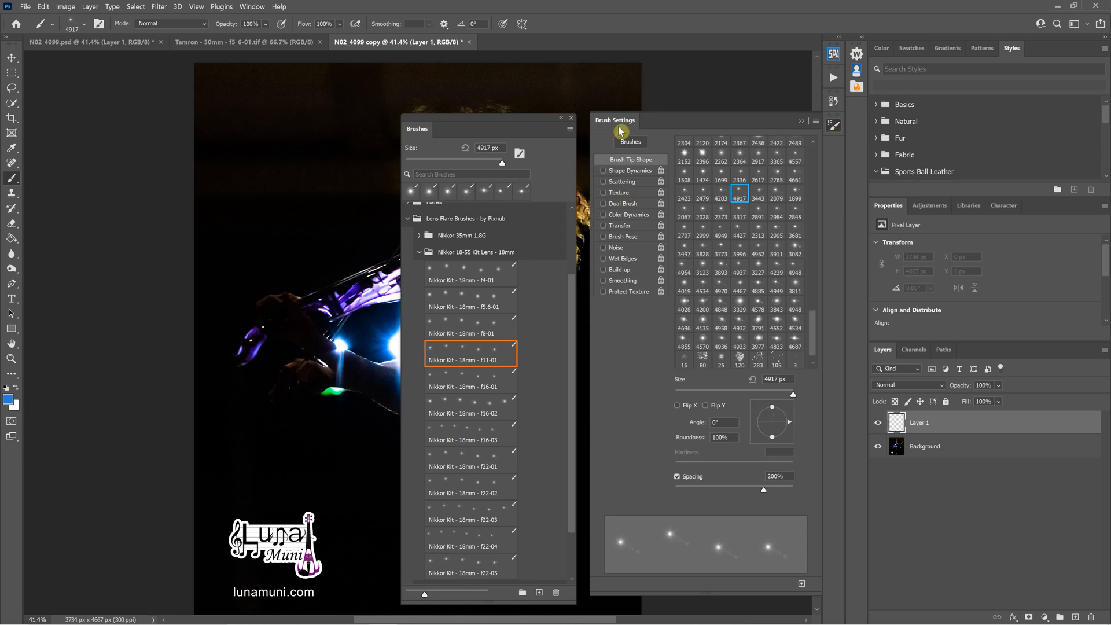
left_click(760, 233)
left_click(757, 257)
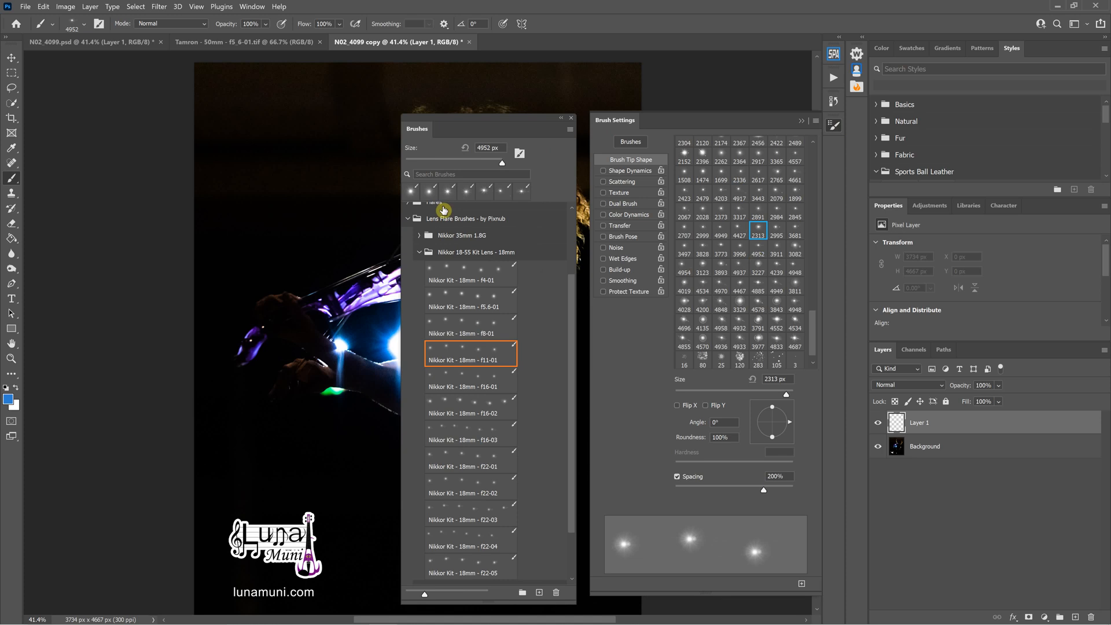
Collapse the brush settings, select the Nikkor Kit - 18mm - f16-02 preset and dock the floating brush presets again
left_click(801, 121)
mouse_move(528, 125)
left_mouse_down()
mouse_move(684, 124)
mouse_move(777, 94)
left_mouse_up()
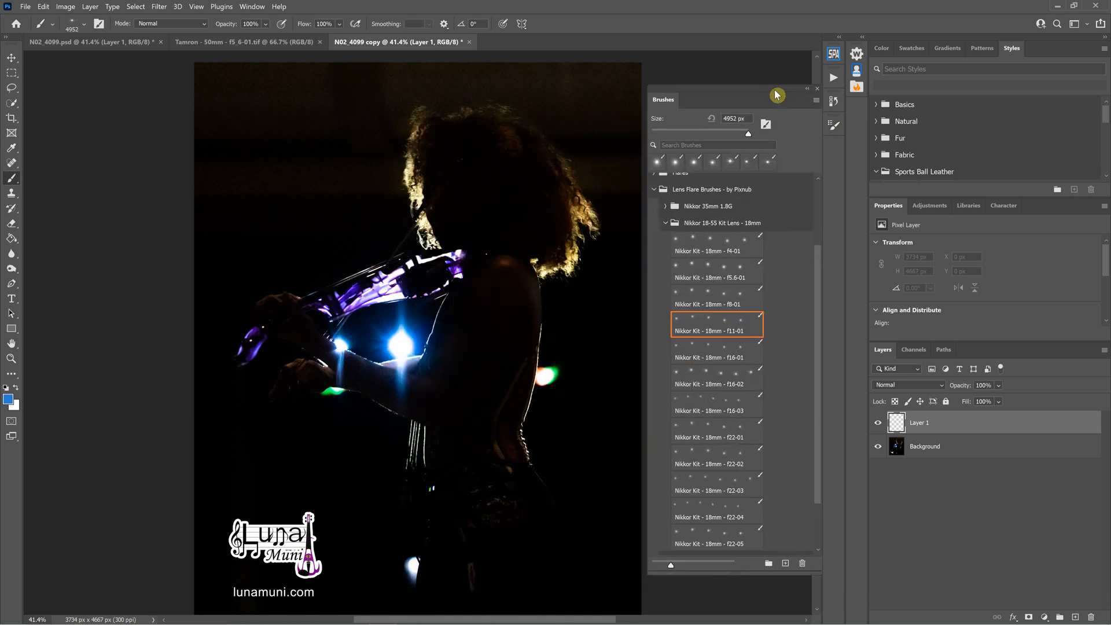
left_click(723, 378)
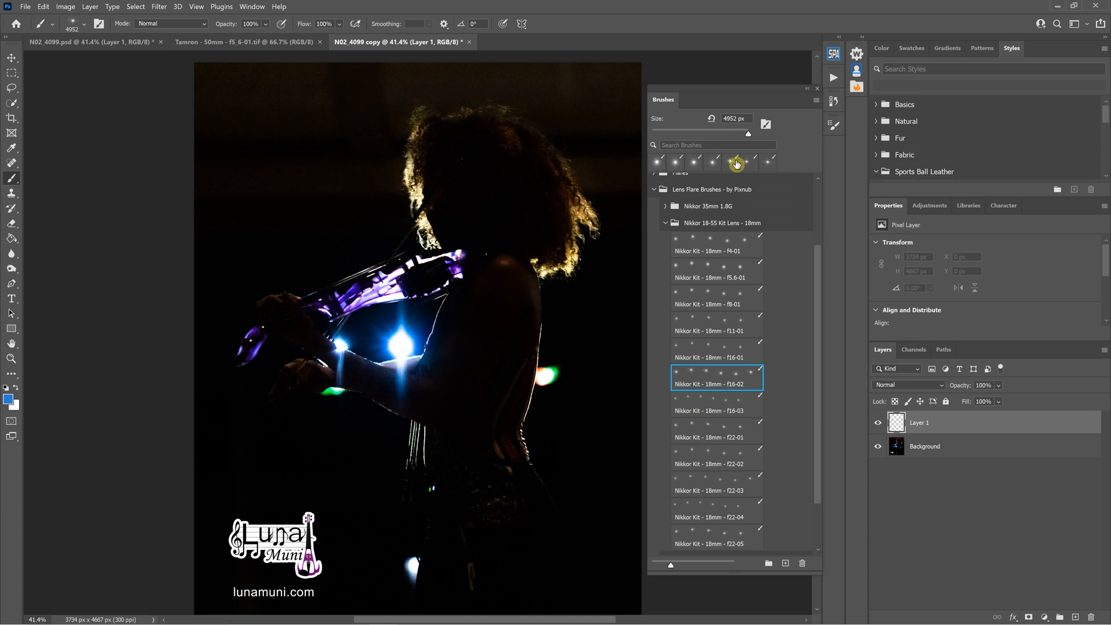
mouse_move(747, 96)
left_mouse_down()
mouse_move(793, 157)
mouse_move(839, 156)
left_mouse_up()
Stamp one blue flare in the dark area left of the violinist's head using the Nikkor Kit - 18mm - f5.6-01 brush at 3500 px
left_click(834, 149)
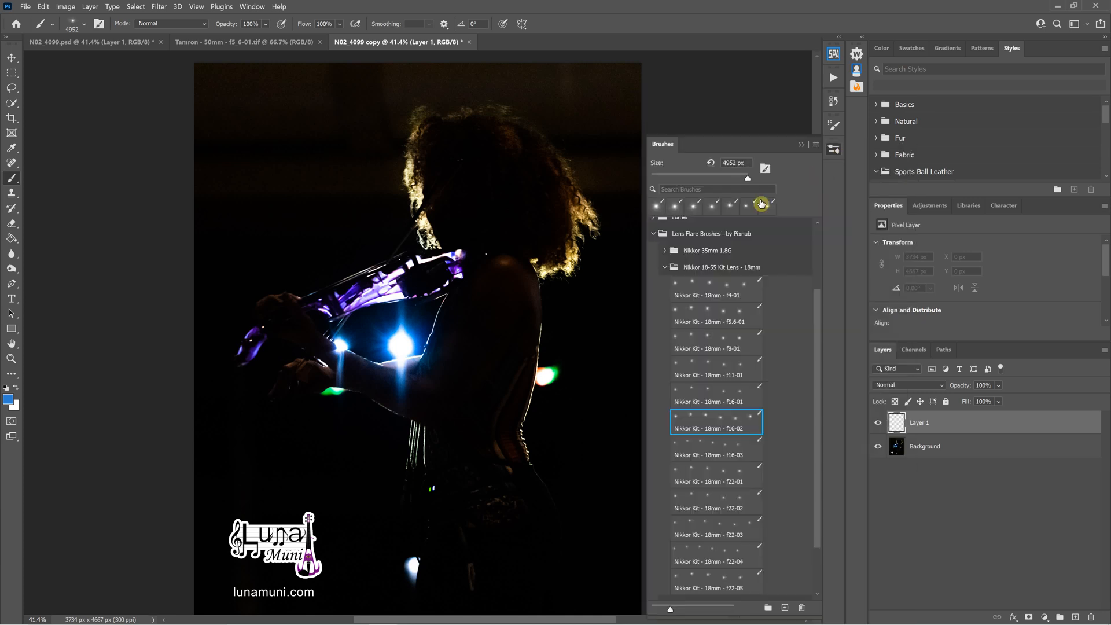
left_click(724, 316)
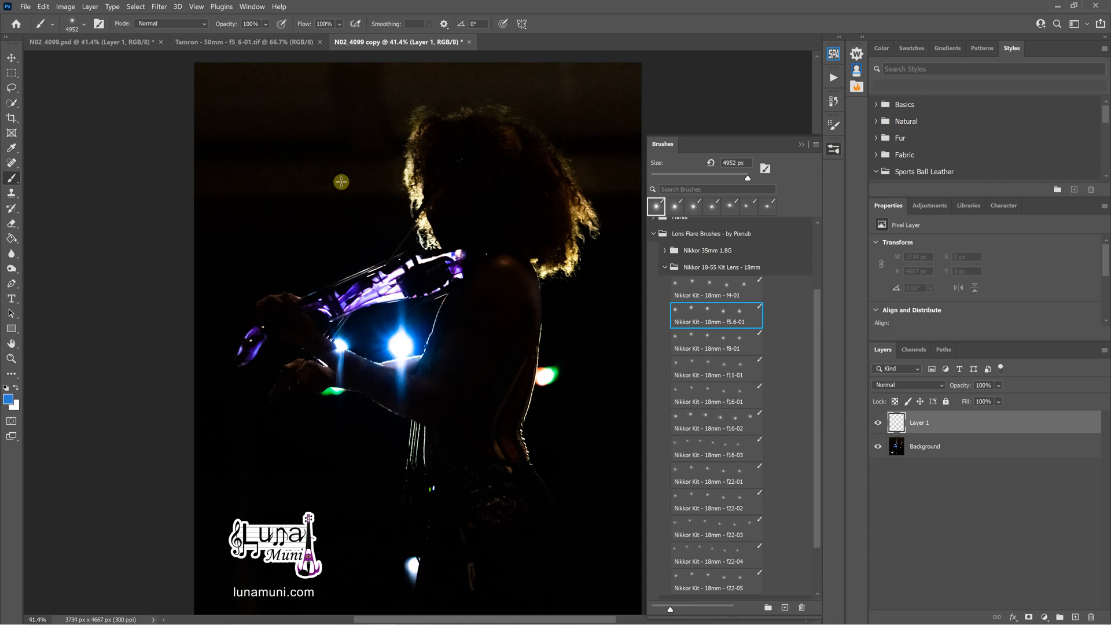
left_click(732, 163)
type("35px")
left_click(297, 173)
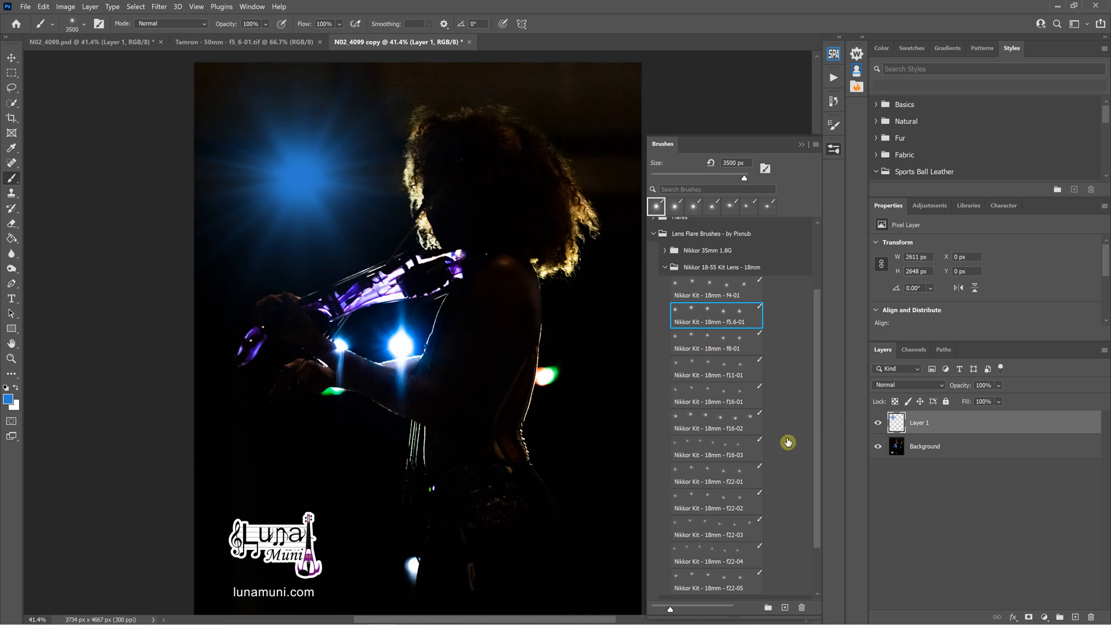
Hide and reshow the Background to inspect the blue flare alone, and delete its layer, Layer 1
left_click(878, 446)
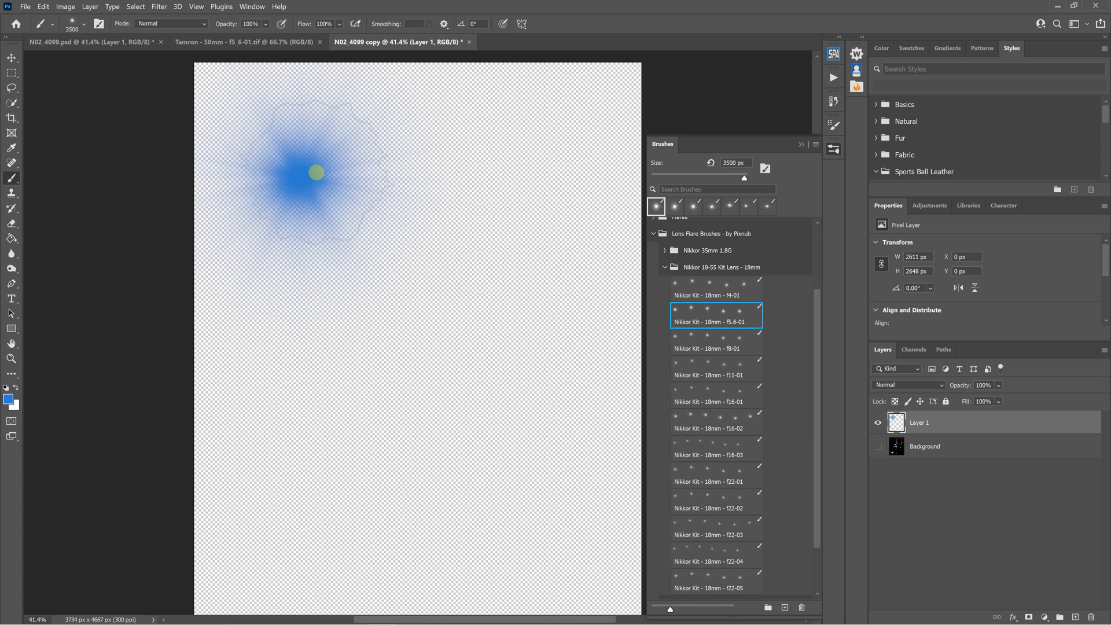
left_click(877, 446)
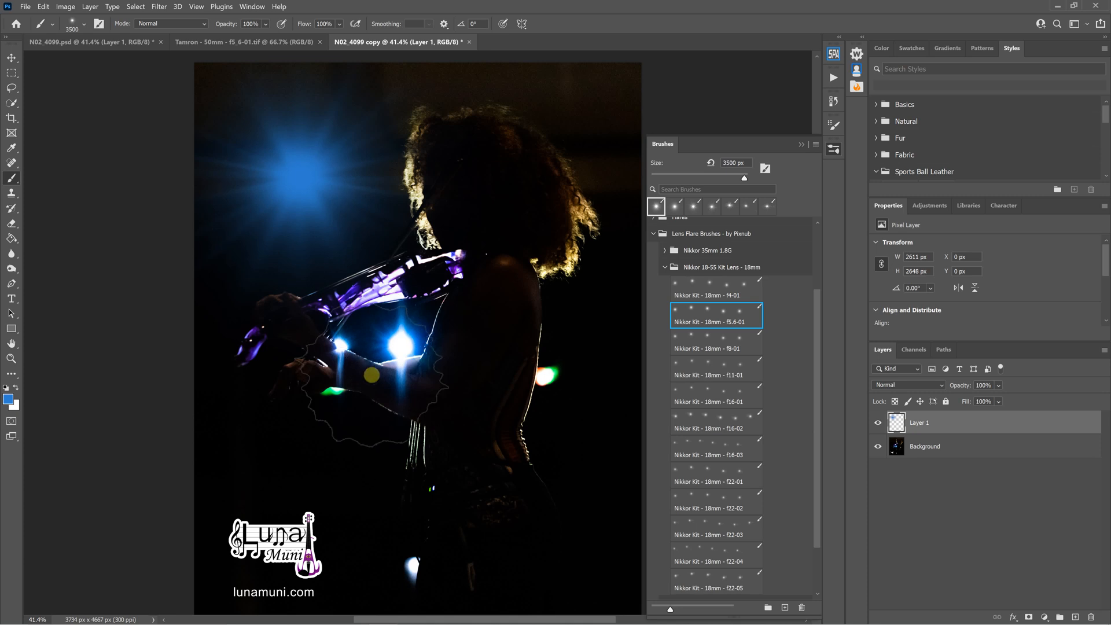
left_click_drag(1058, 423, 1091, 615)
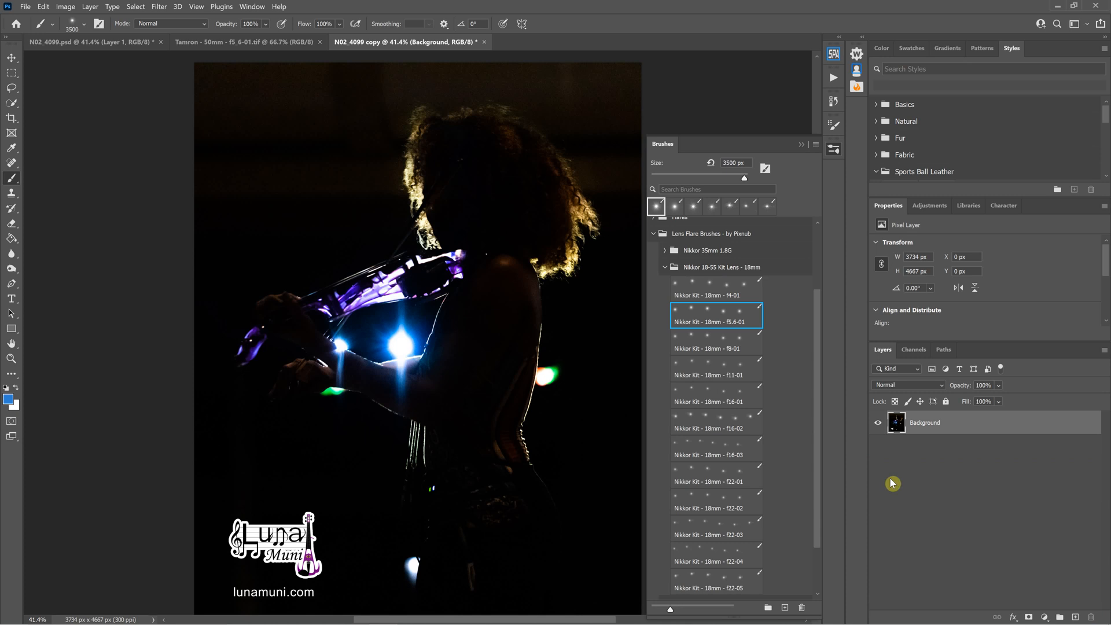
Add a black (000000) solid color fill layer above the Background and set its blend mode to Screen
left_click(1046, 618)
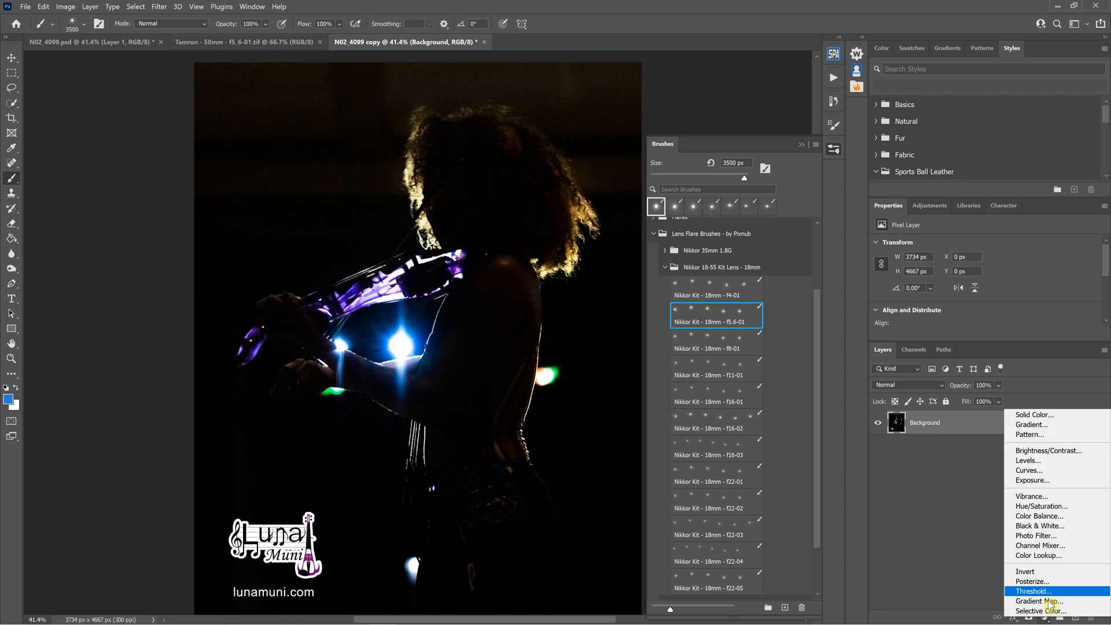
left_click(1035, 415)
left_click_drag(856, 247, 703, 334)
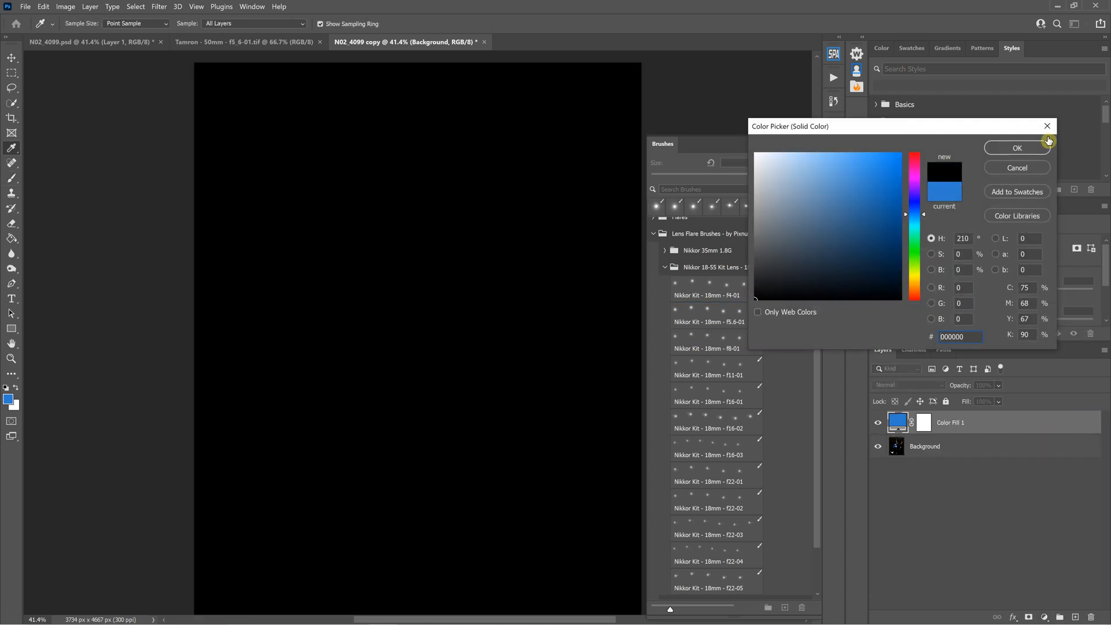
left_click(1022, 148)
left_click(929, 384)
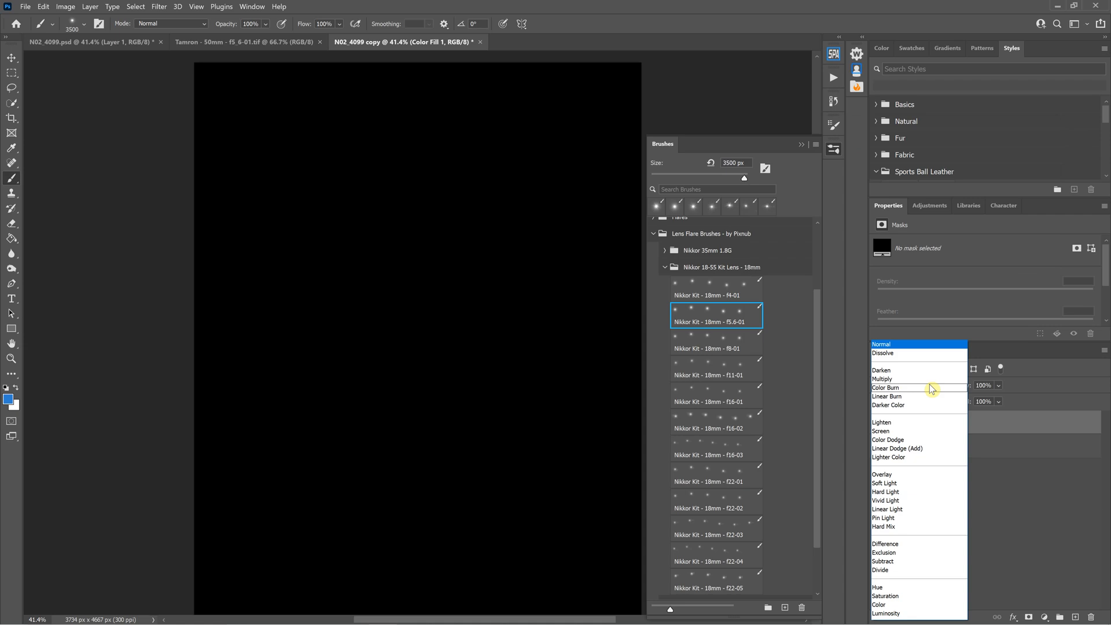
left_click(891, 431)
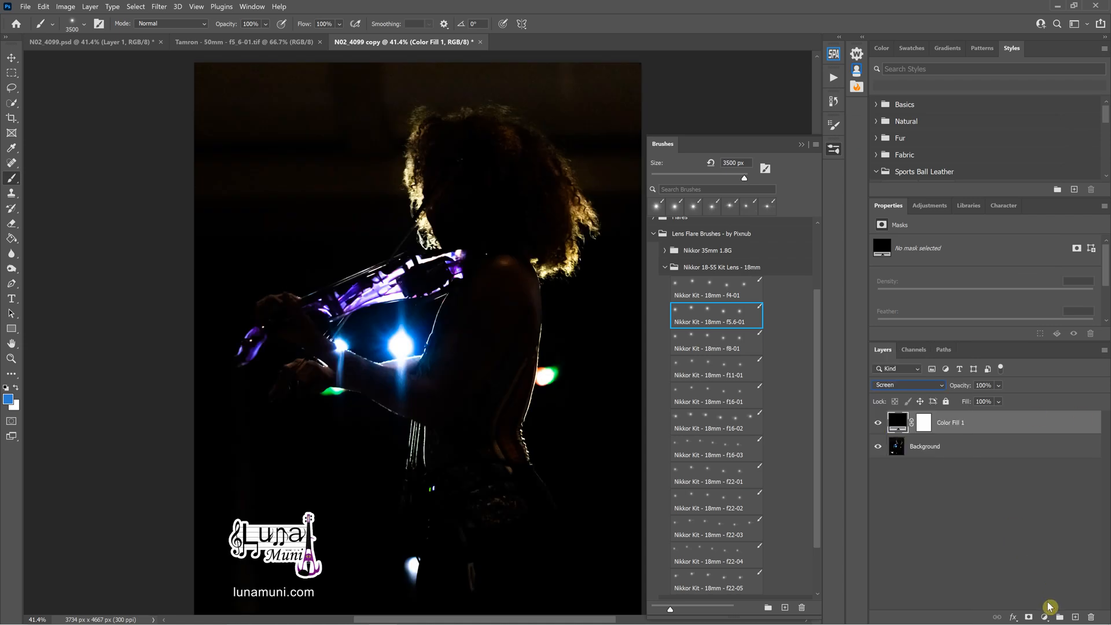
Add a second solid color fill layer in blue with hue 210, saturation 100% and brightness 100%
left_click(1044, 616)
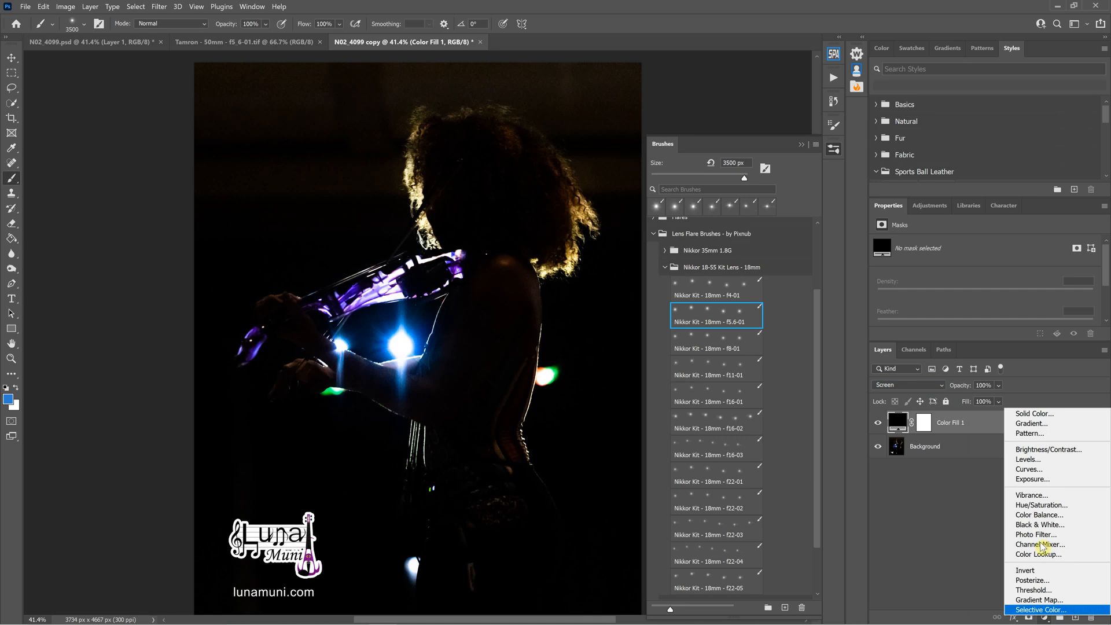
left_click(1035, 413)
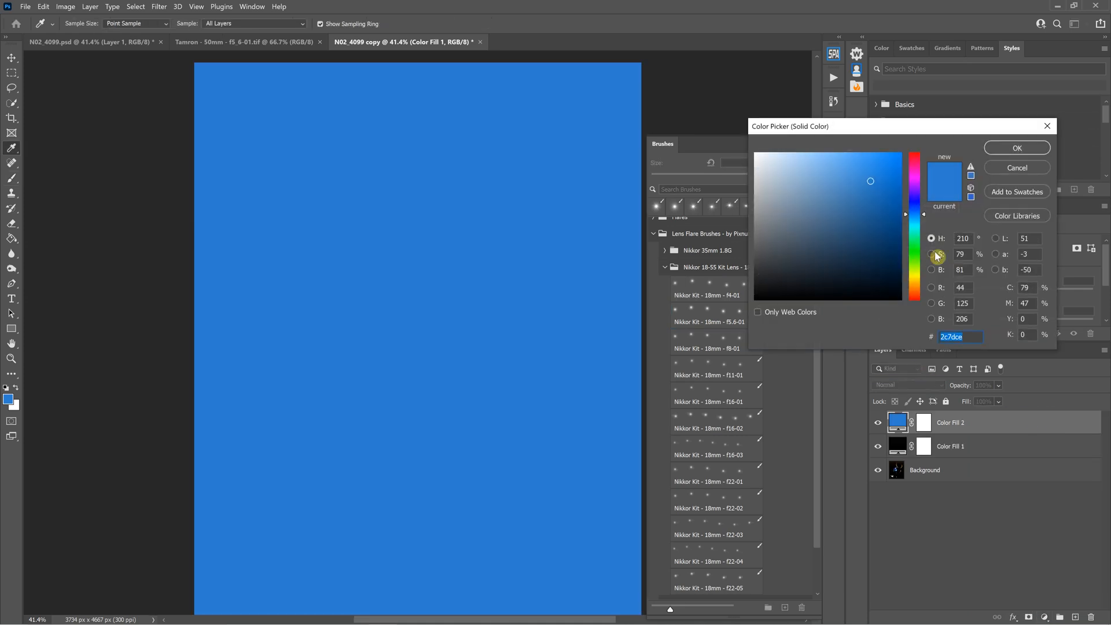
left_click(963, 254)
type("100")
key("Tab")
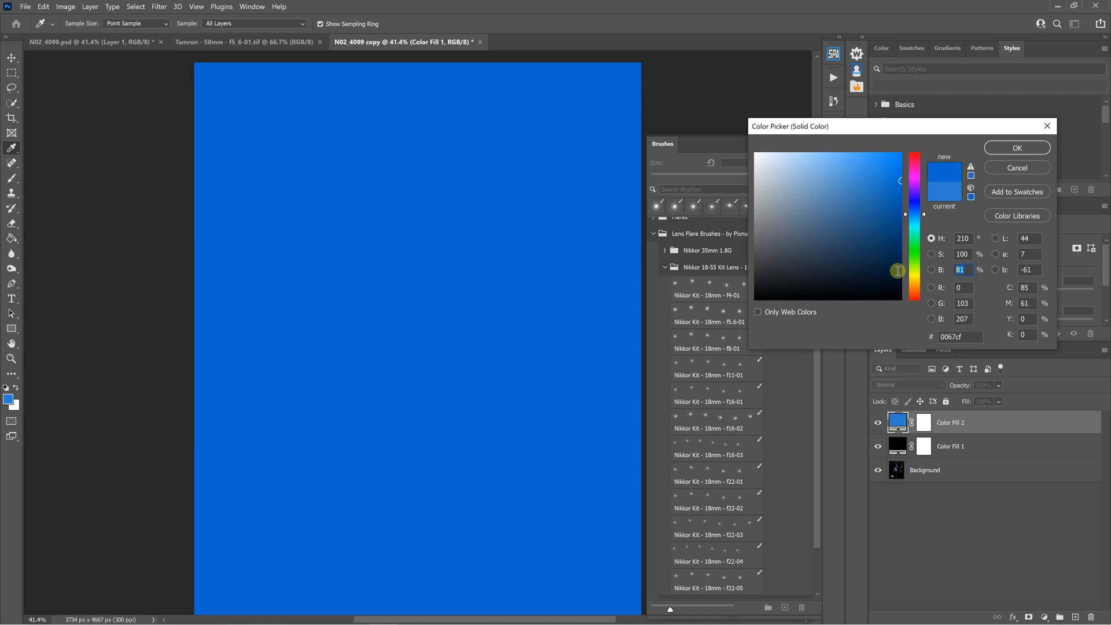
type("100")
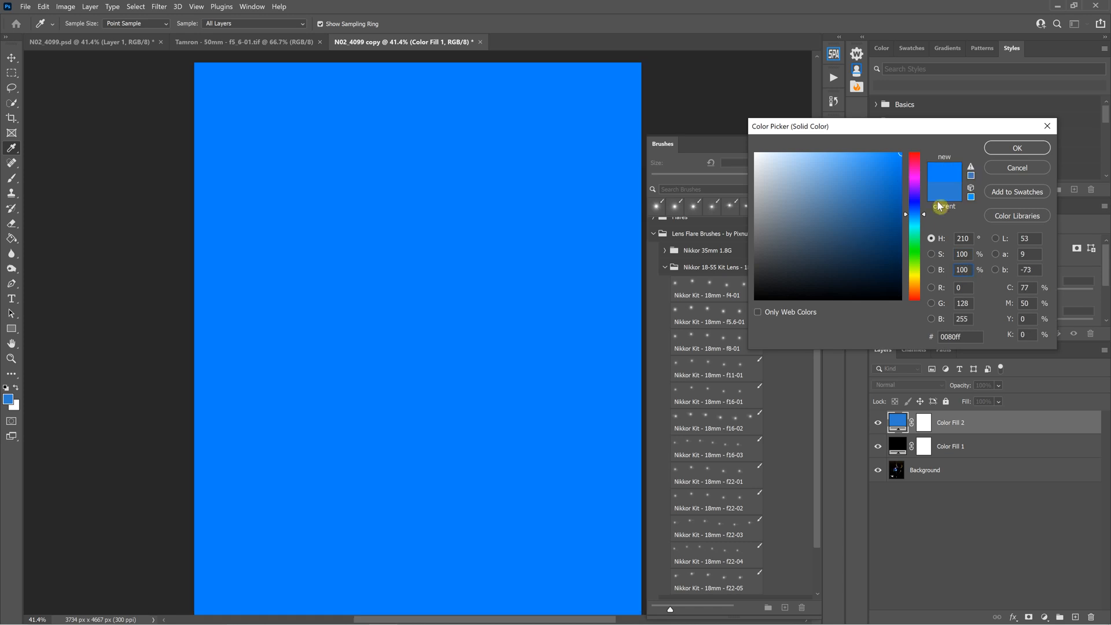
left_click_drag(915, 228, 914, 193)
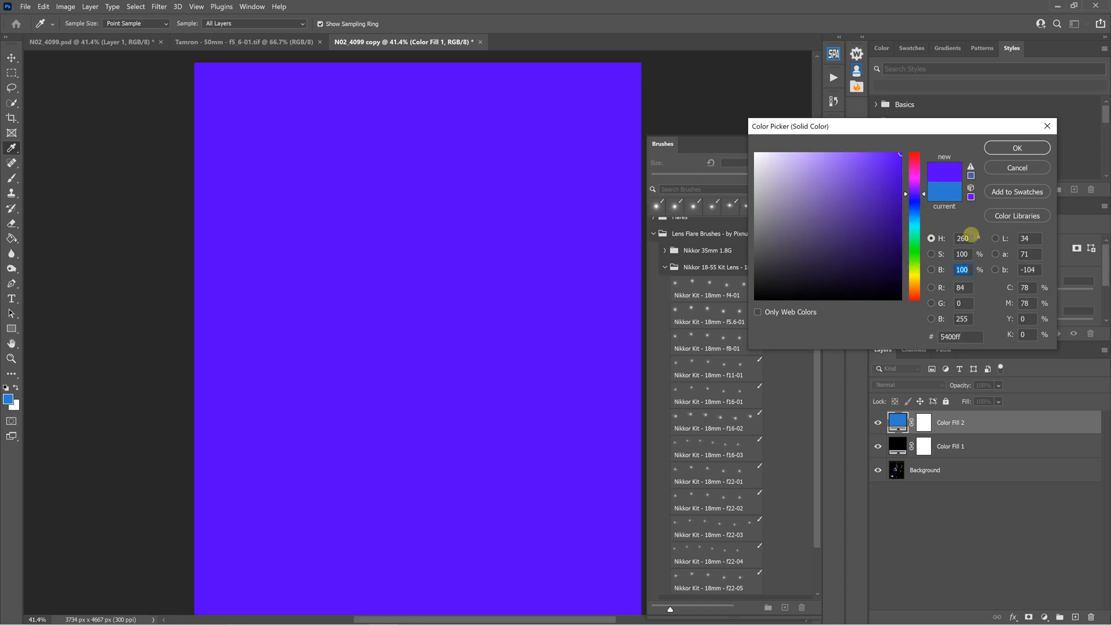
left_click_drag(970, 238, 961, 236)
type("210")
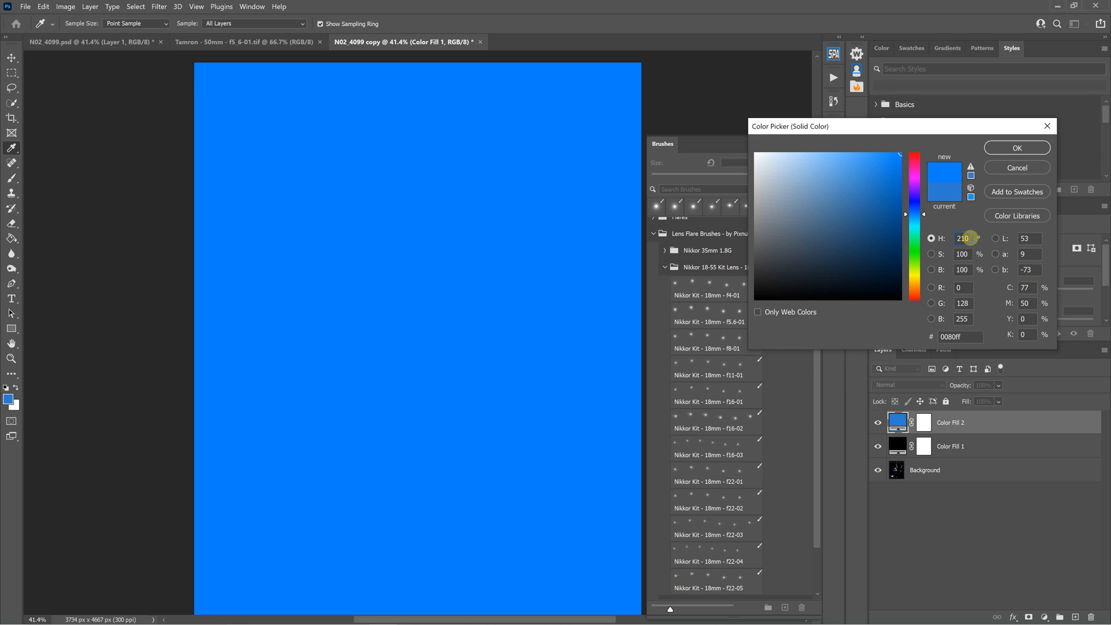
left_click(962, 254)
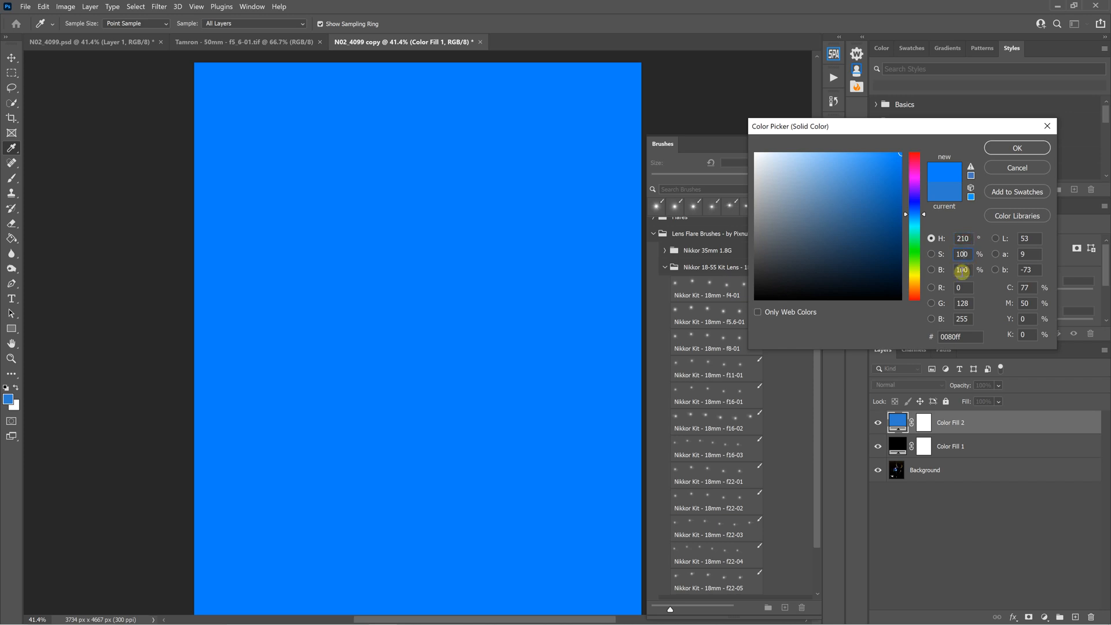
left_click(1017, 148)
Give the blue fill layer 30% opacity and the Color blend mode, and clip it to the black fill layer
left_click(985, 385)
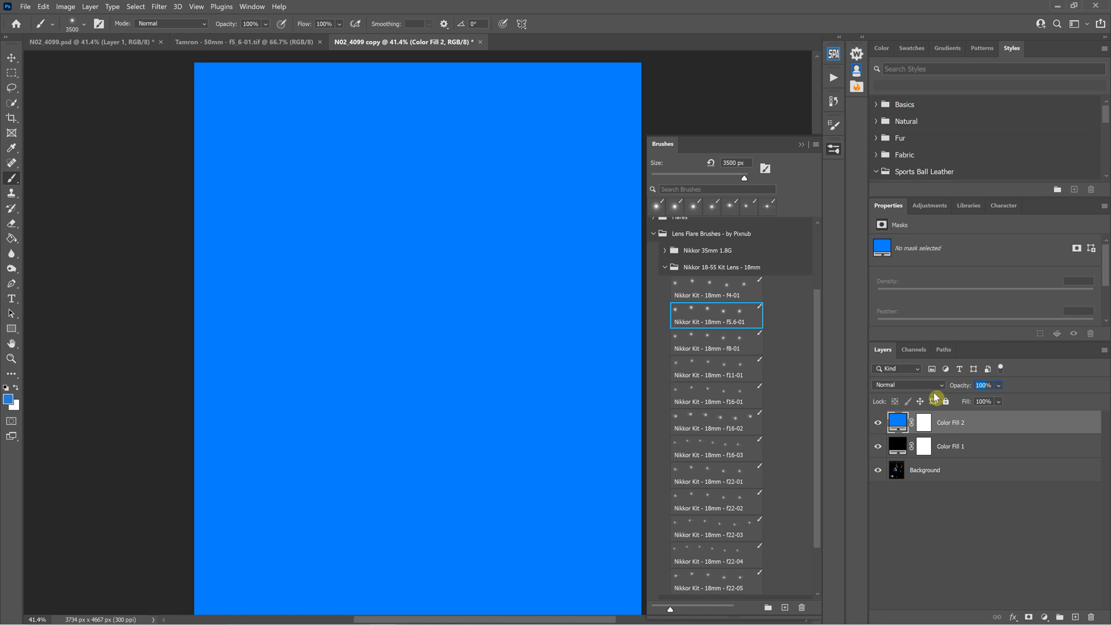
type("30")
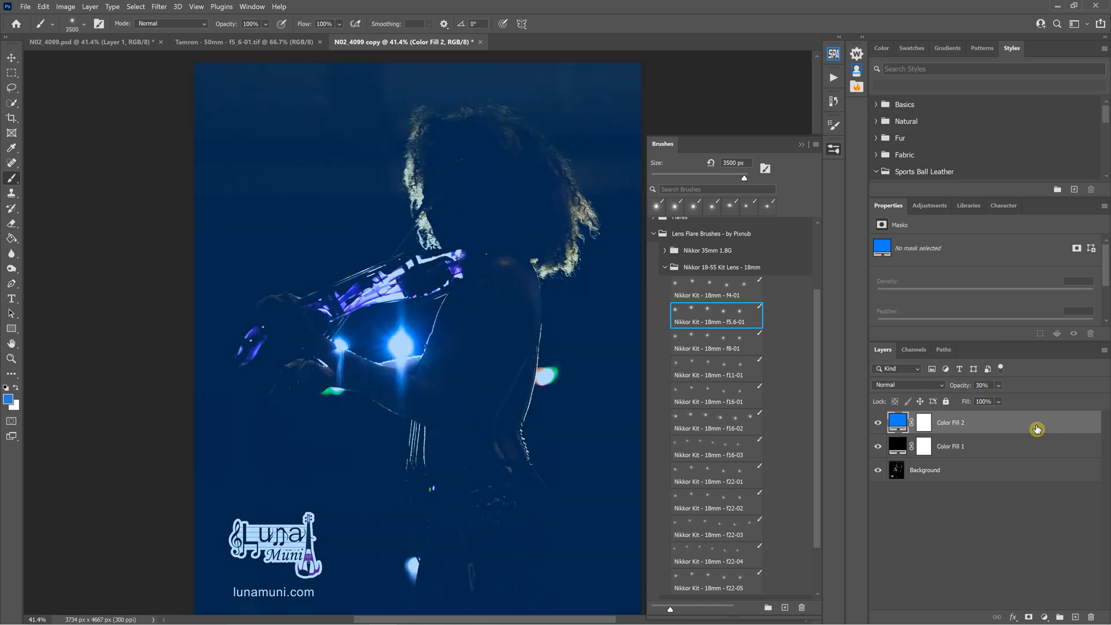
left_click(981, 448)
left_click(993, 427)
left_click(911, 383)
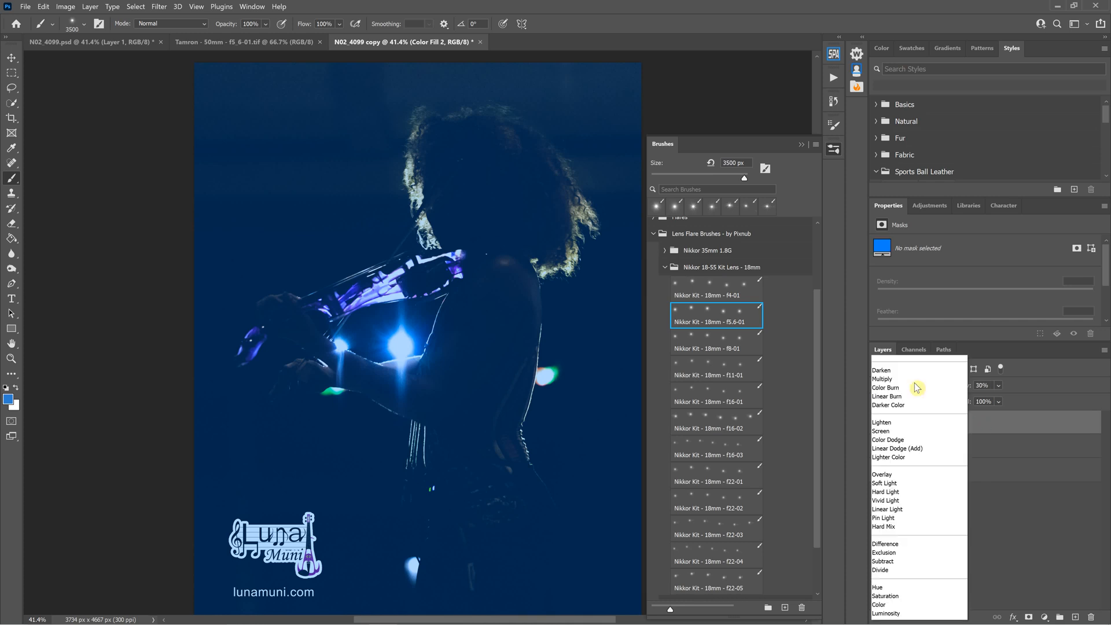
left_click(885, 604)
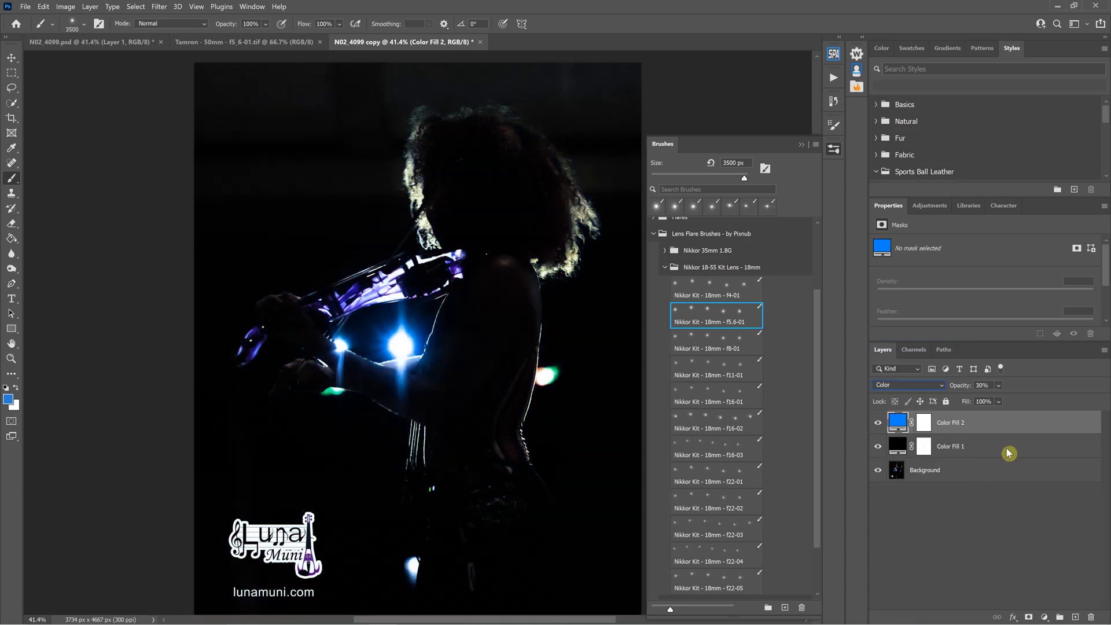
right_click(1023, 500)
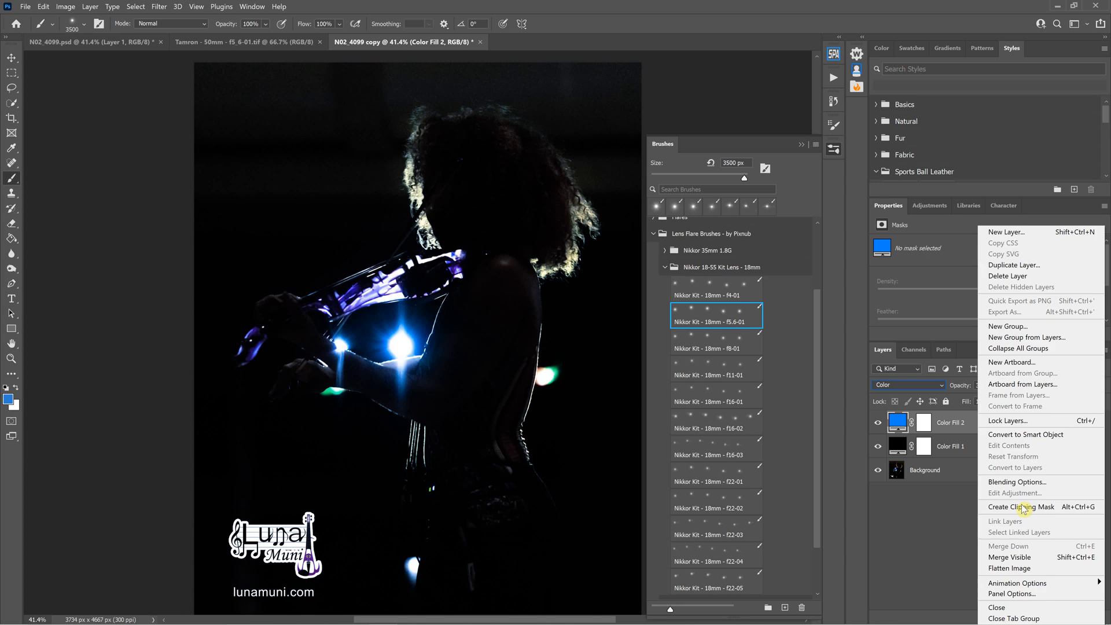
left_click(1027, 507)
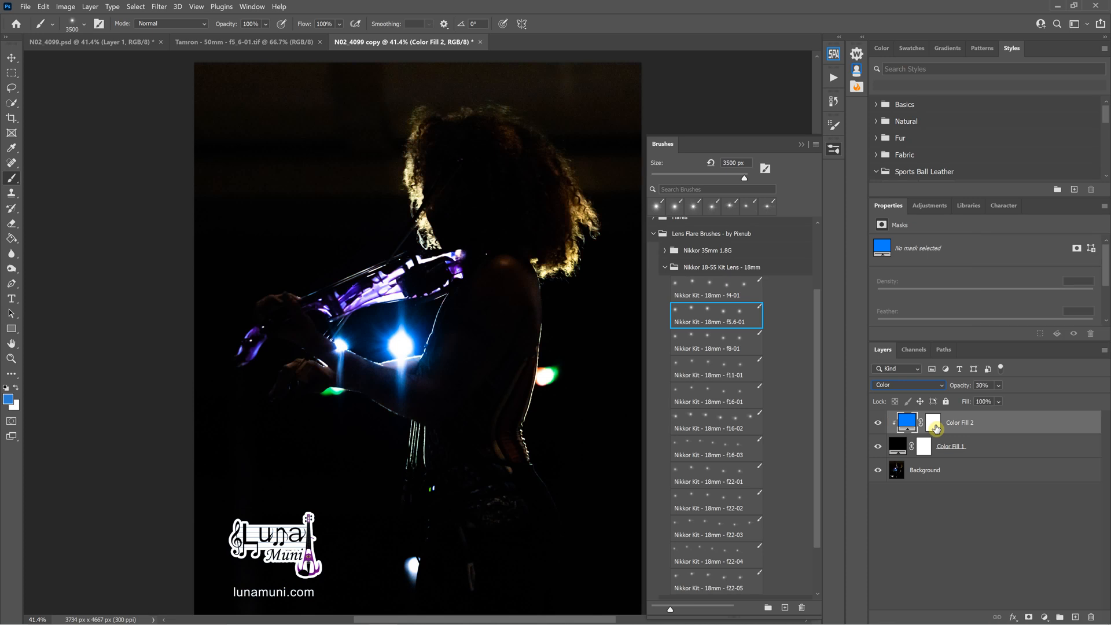
Create a new empty layer between the black and blue fill layers, clipped to the black fill layer
left_click(1000, 451)
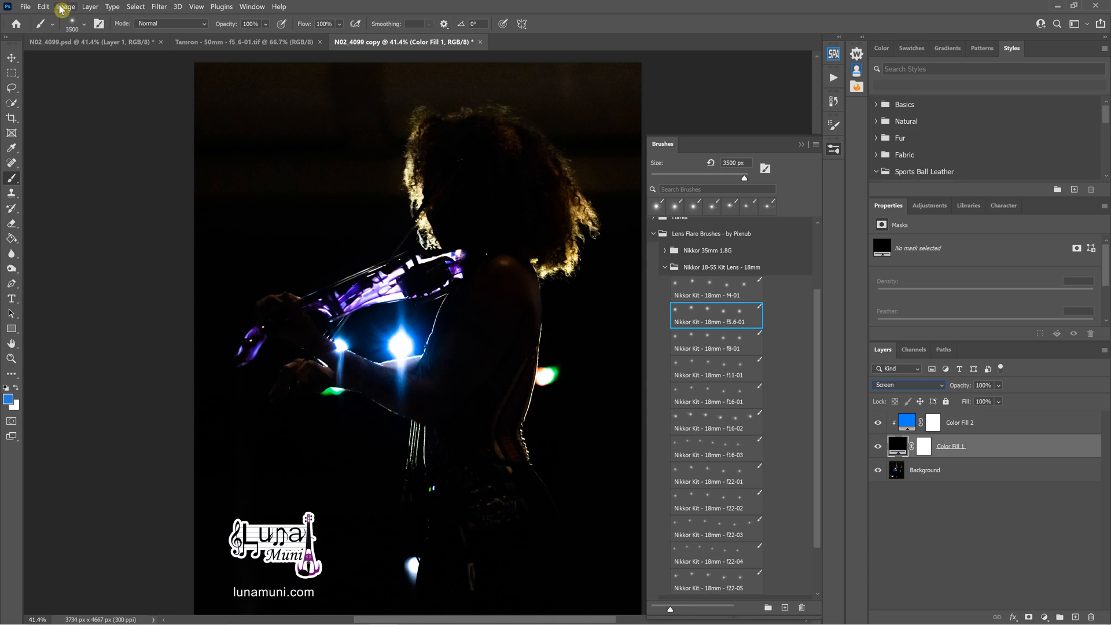
left_click(90, 7)
mouse_move(159, 18)
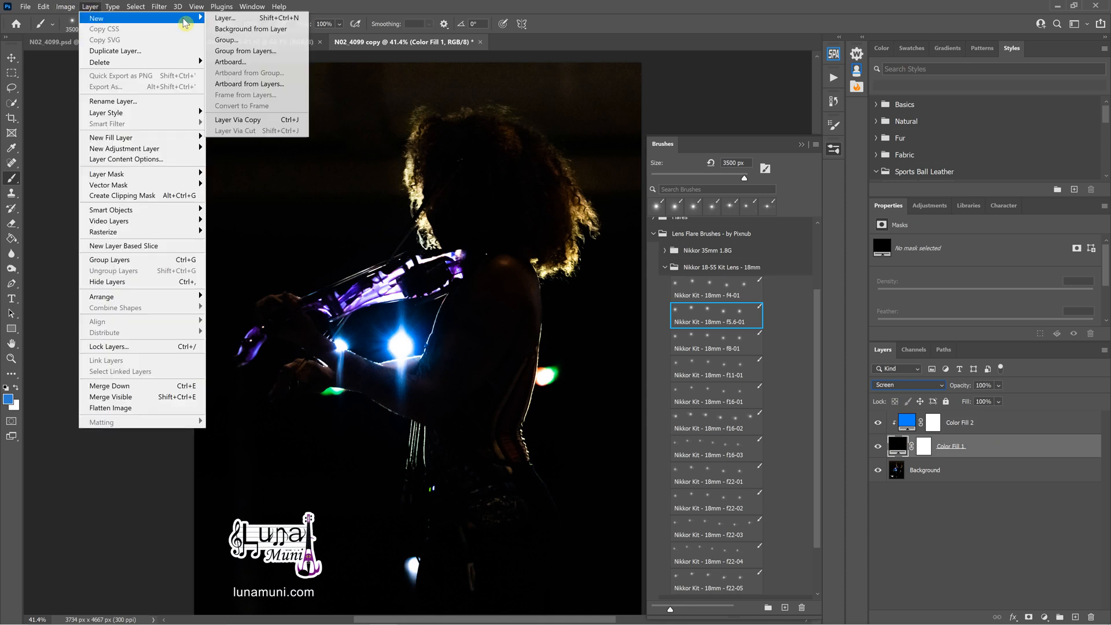
left_click(220, 21)
left_click(650, 191)
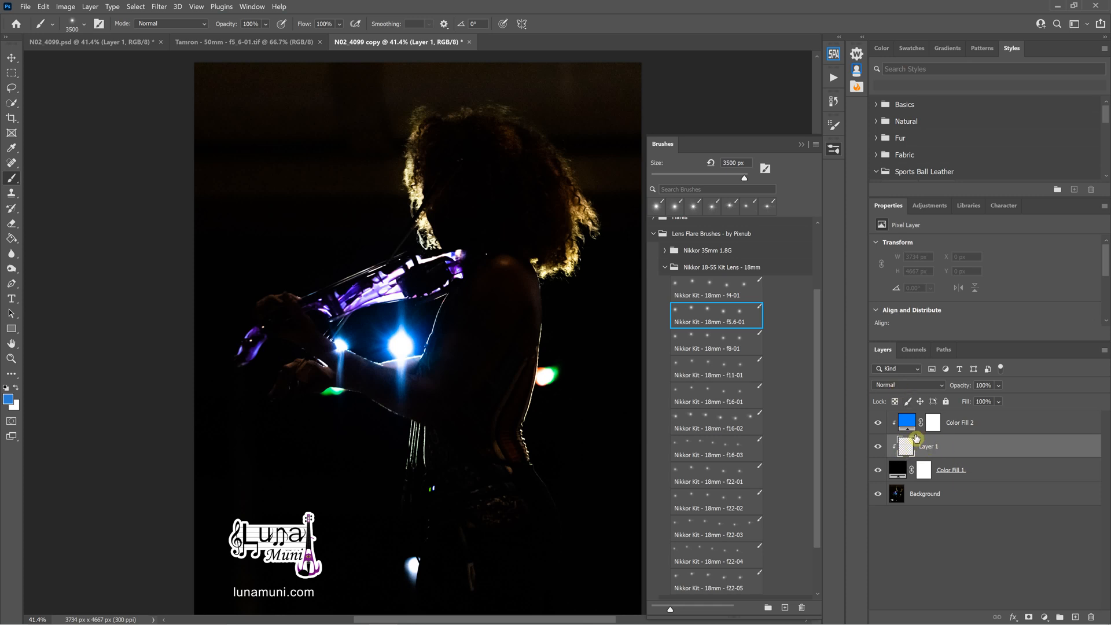
left_click(896, 457, "alt")
Review the blue fill, empty and black fill layers in the stack, and inspect the blue fill's color settings without changing them
left_click(1009, 422)
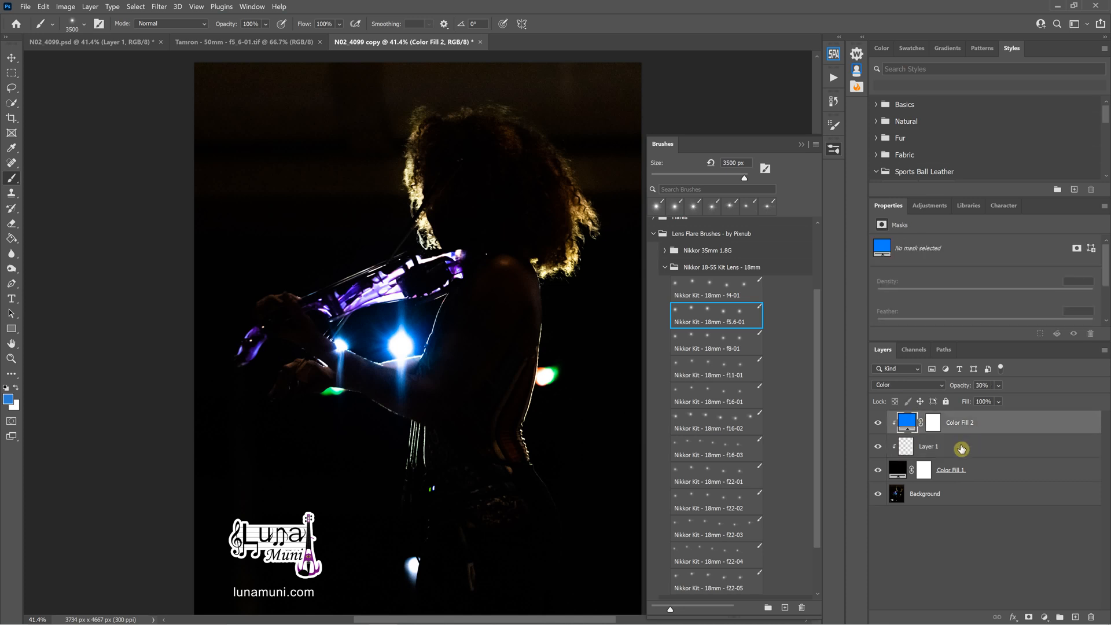
left_click(960, 448)
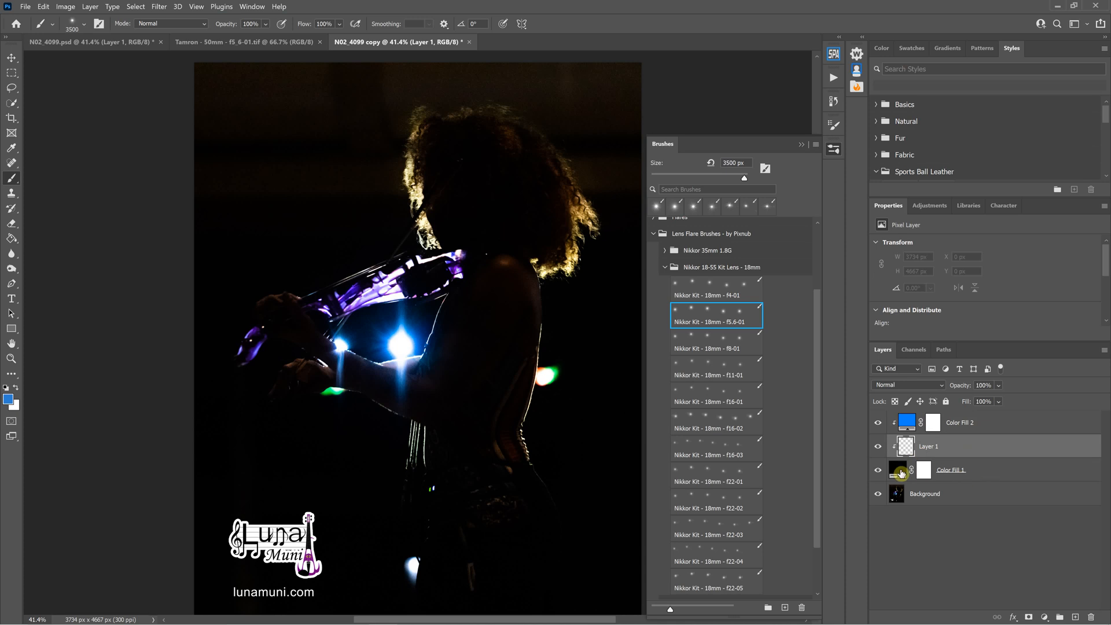
left_click(899, 471)
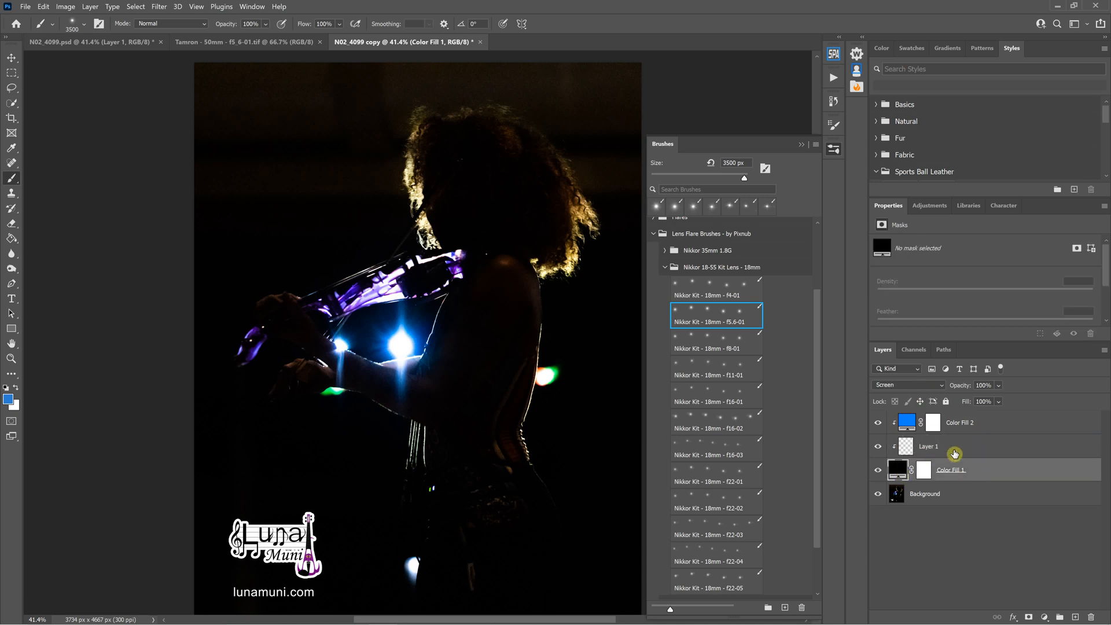
left_click(953, 452)
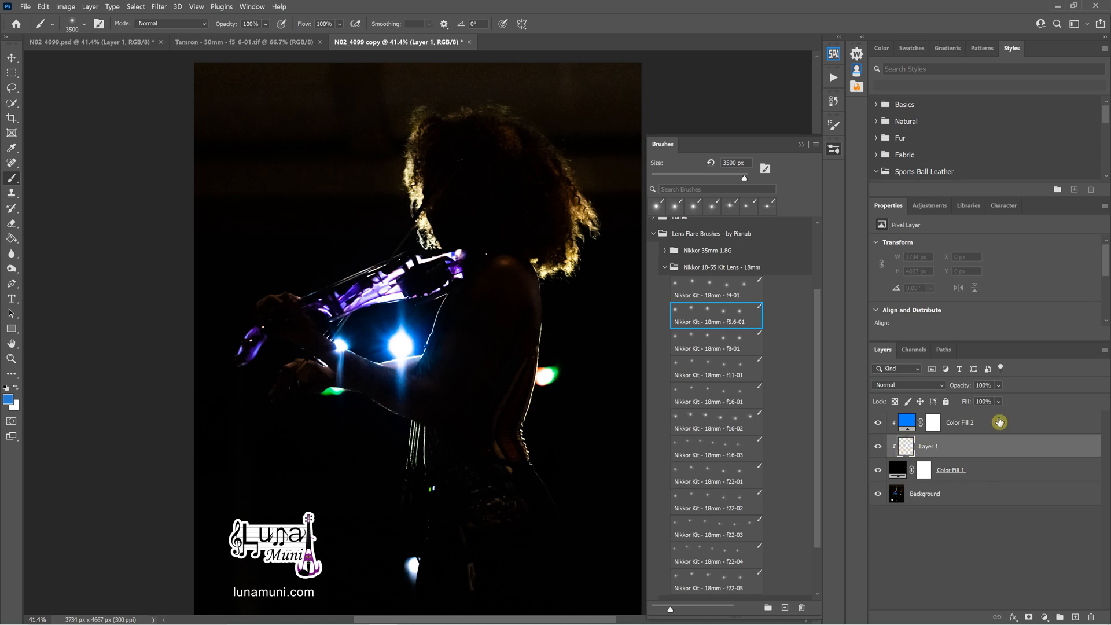
left_click(951, 420)
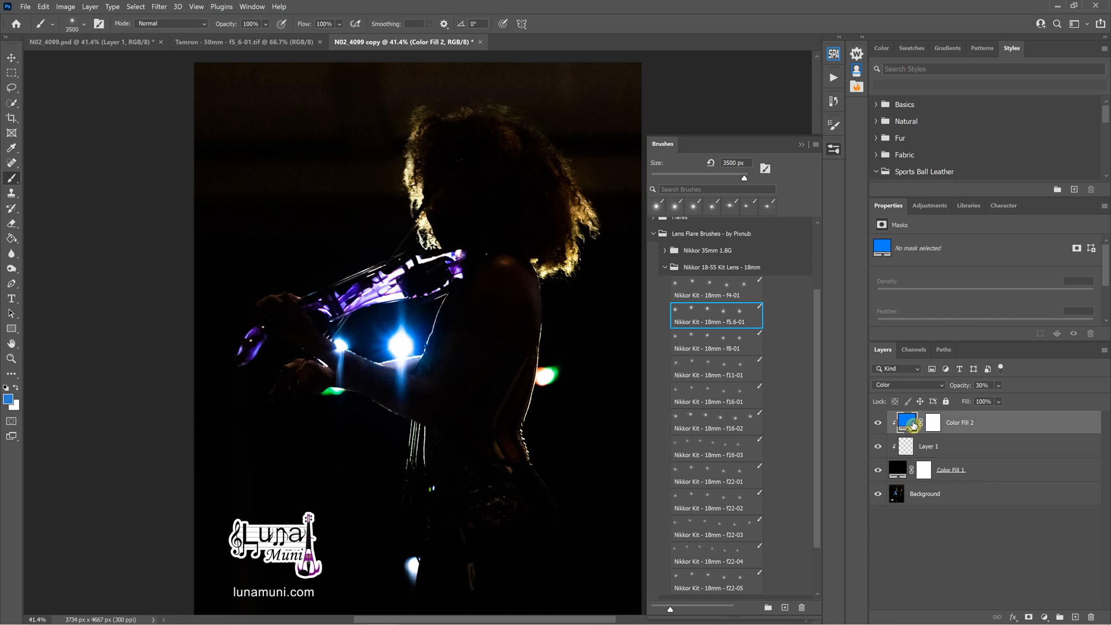
double_click(913, 425)
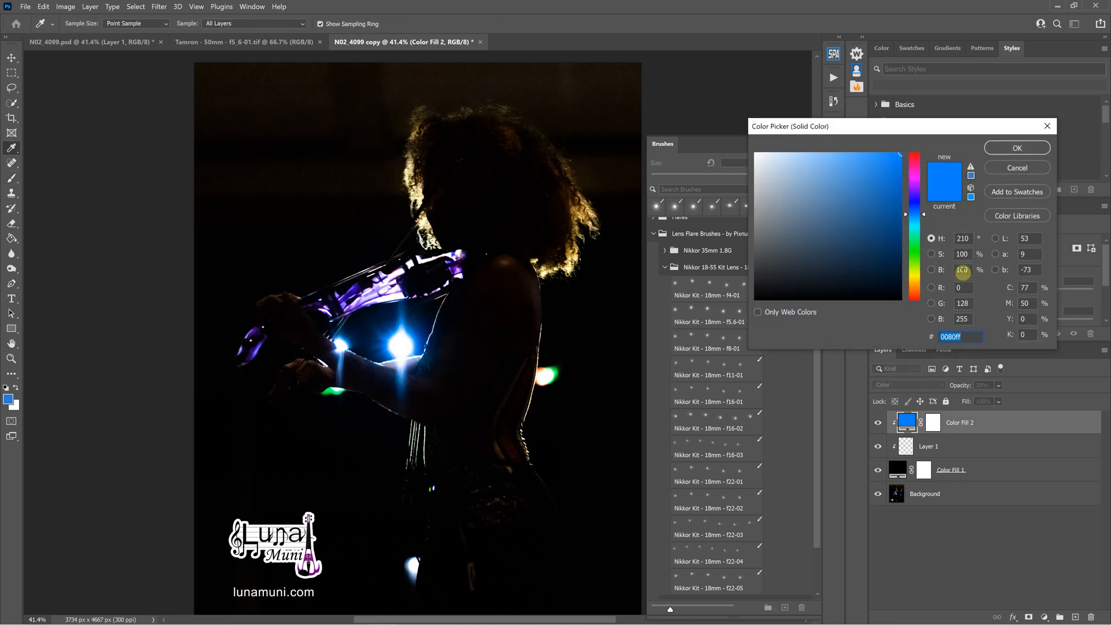
left_click(1006, 168)
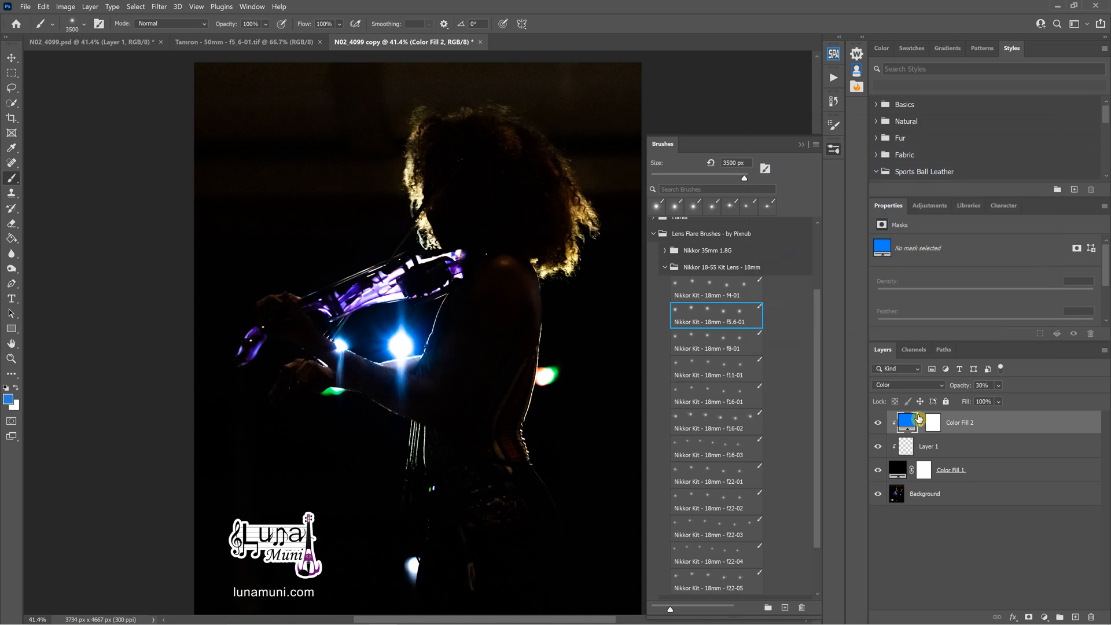
Set the foreground color to white and stamp one 3500 px flare on Layer 1 in the dark area left of the violinist's head
left_click(906, 450)
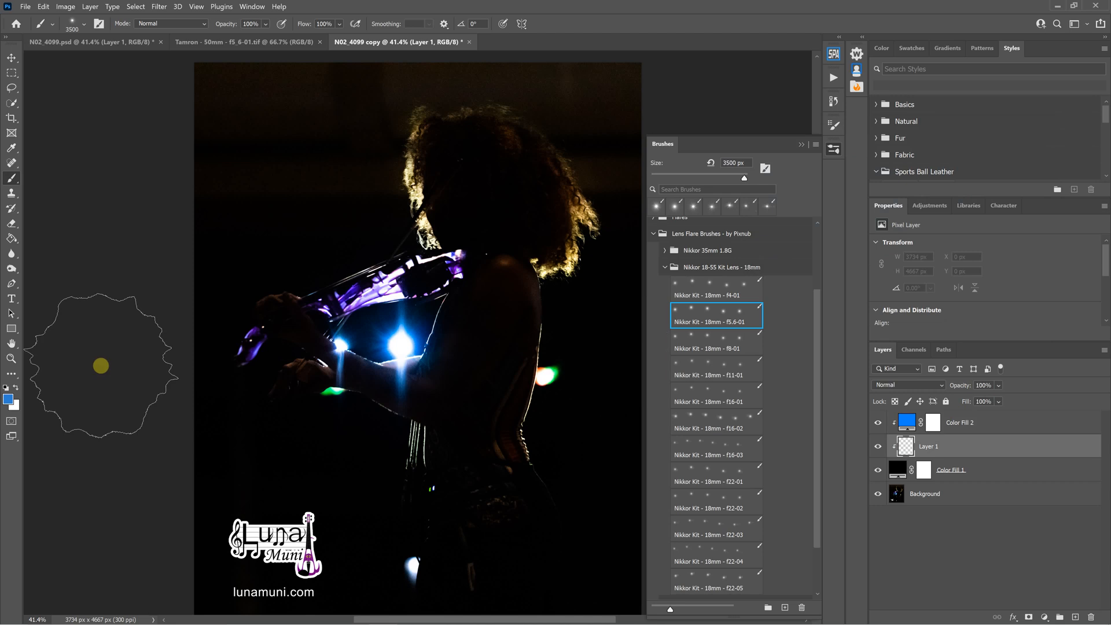
left_click(8, 399)
left_click_drag(806, 185, 702, 105)
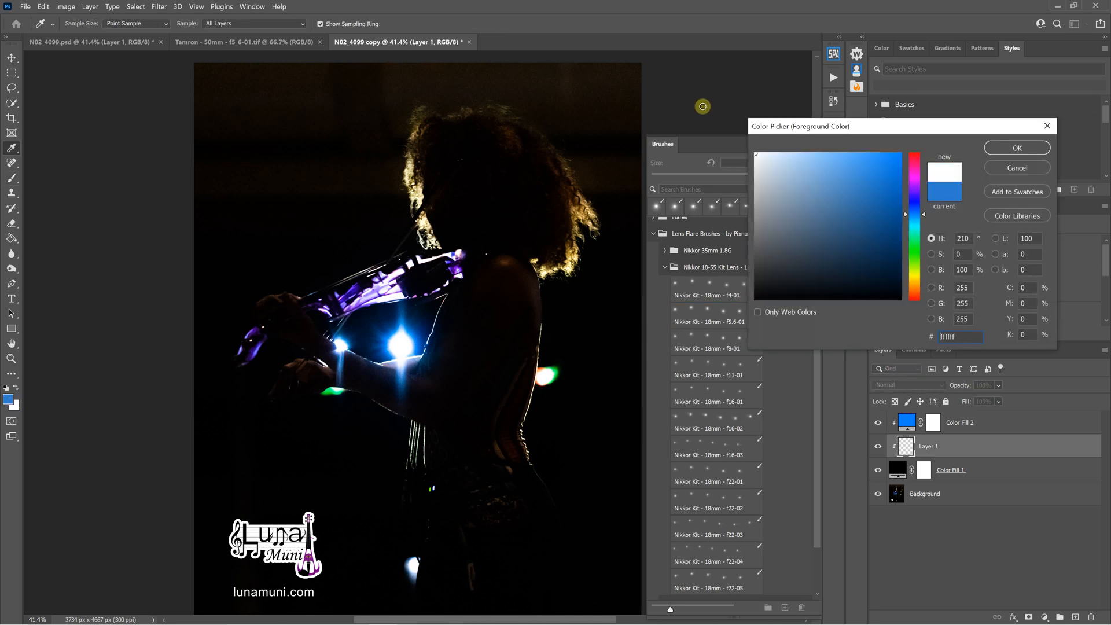
left_click(1031, 148)
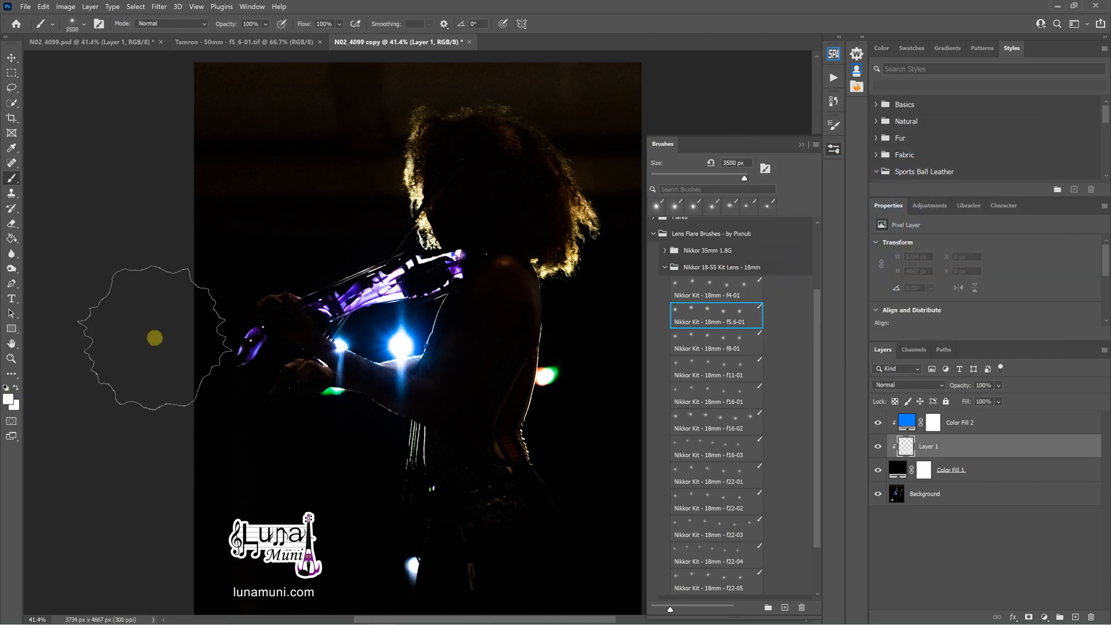
key("d")
left_click(16, 386)
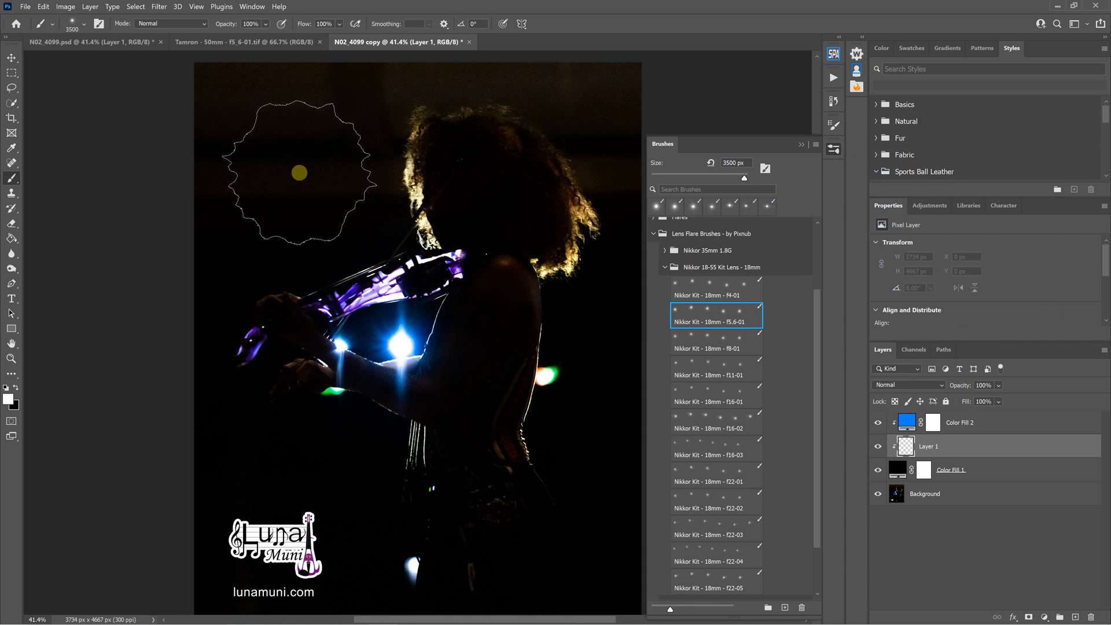
left_click(300, 173)
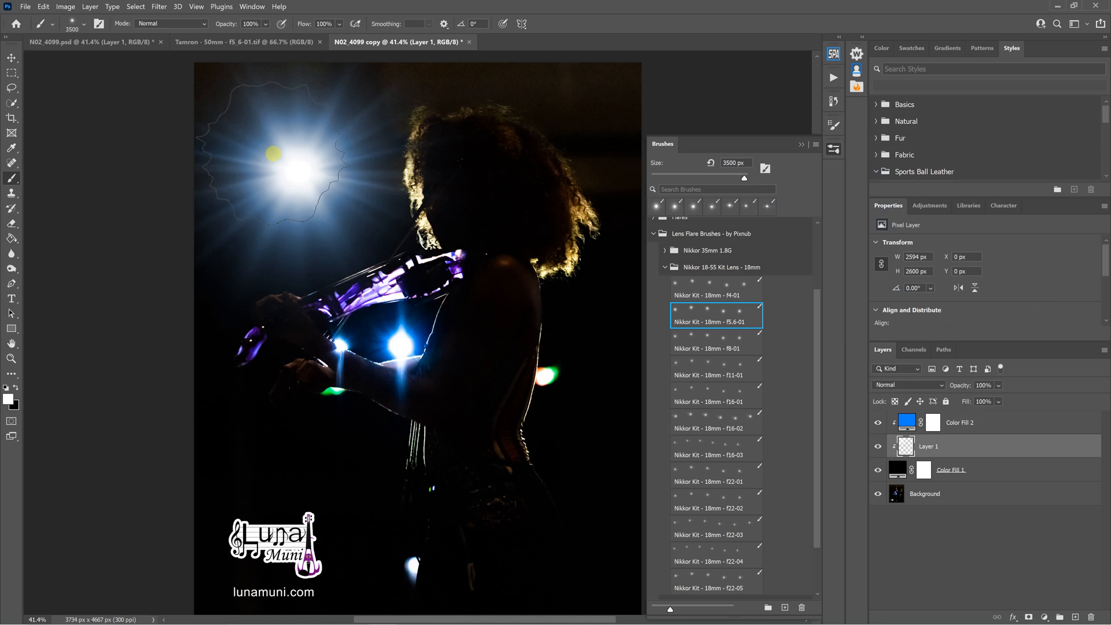
Compare the flare with the blue fill layer hidden and shown, and set that layer's opacity to 45%
left_click(970, 431)
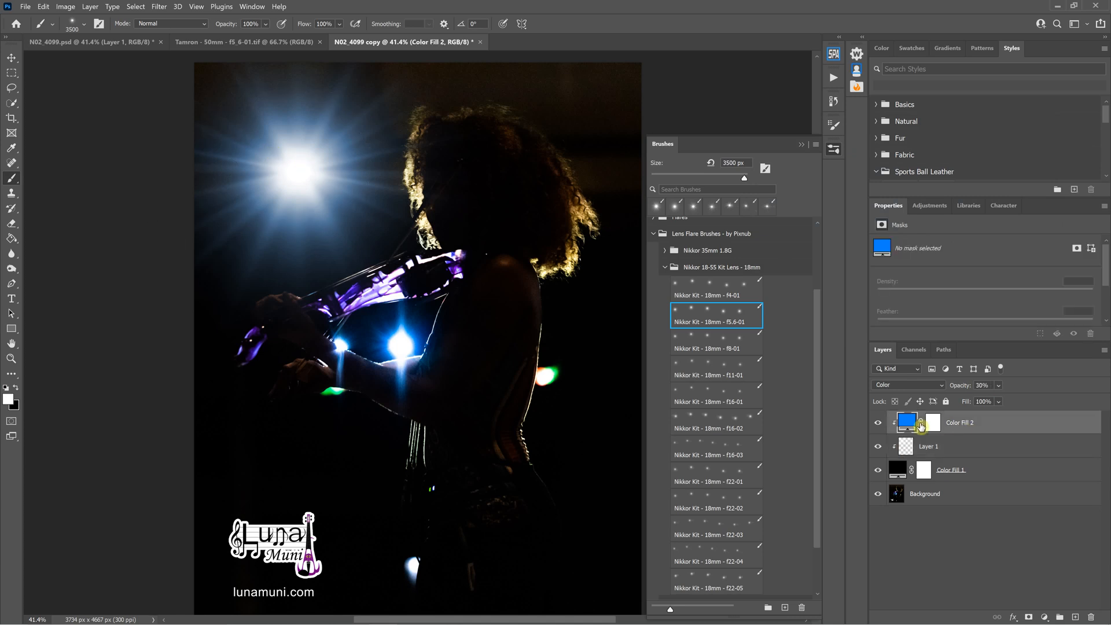
left_click(877, 425)
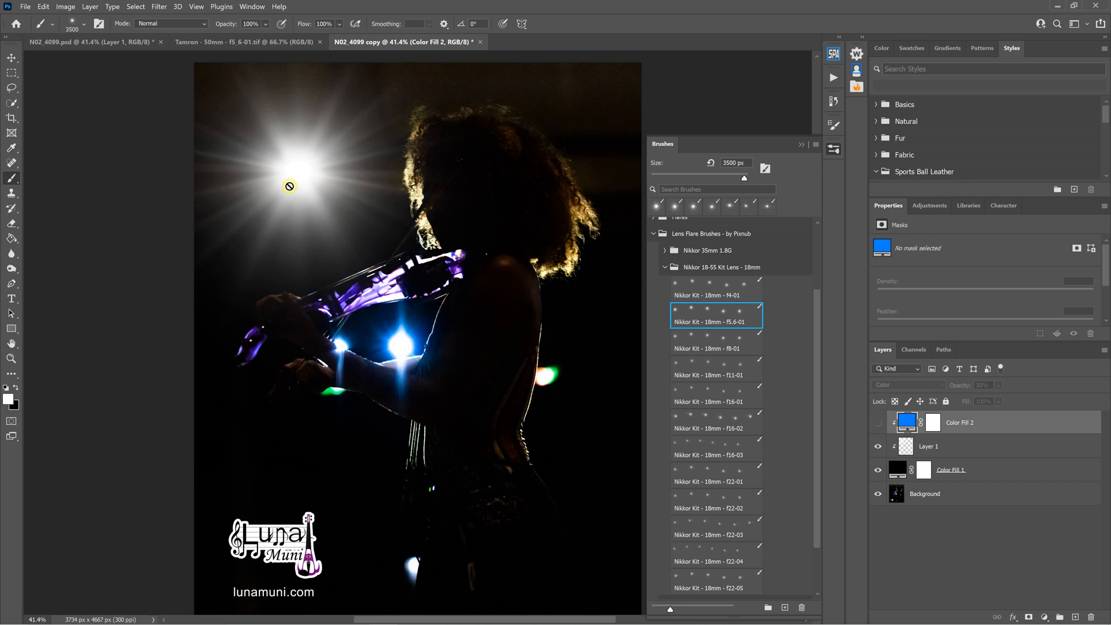
left_click(877, 423)
left_click(999, 385)
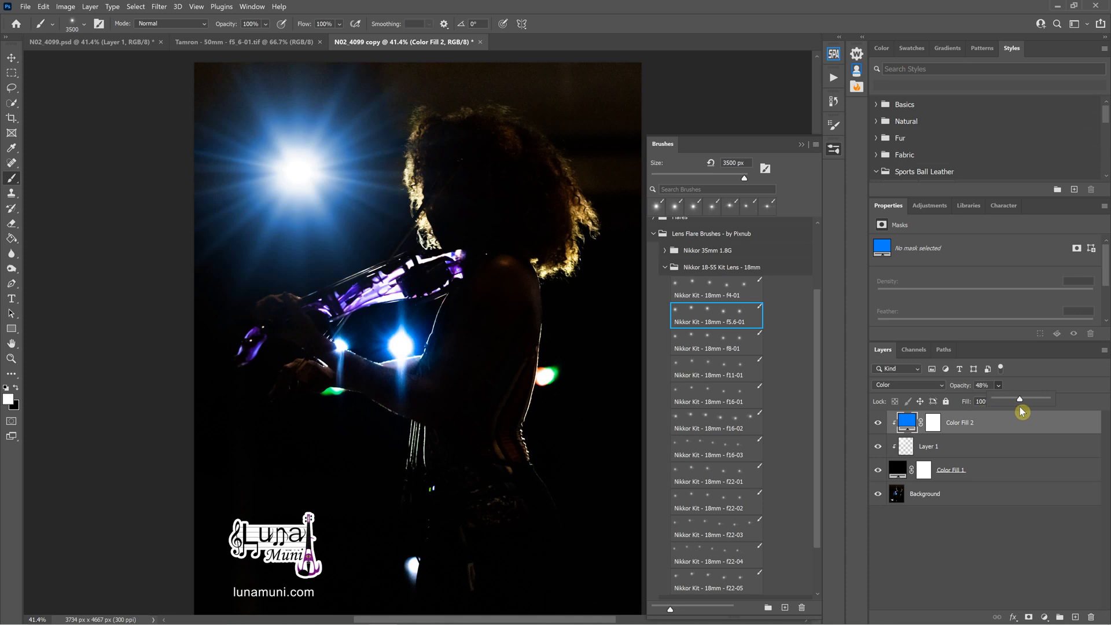
left_click(991, 386)
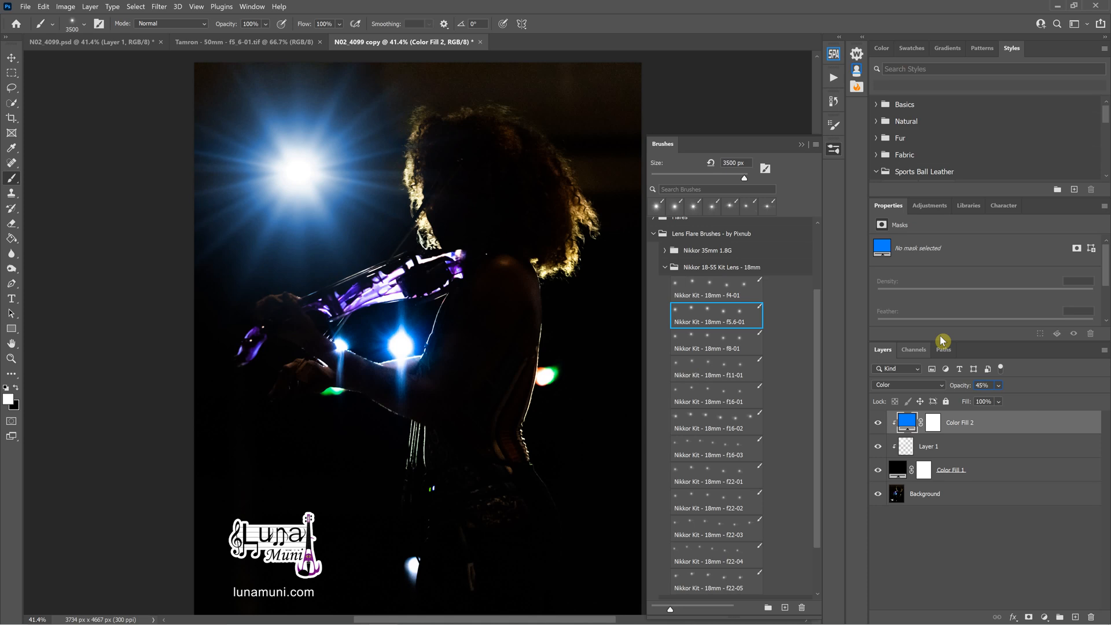
Try orange ffb400 as the color of the blue fill layer and discard the change
double_click(907, 422)
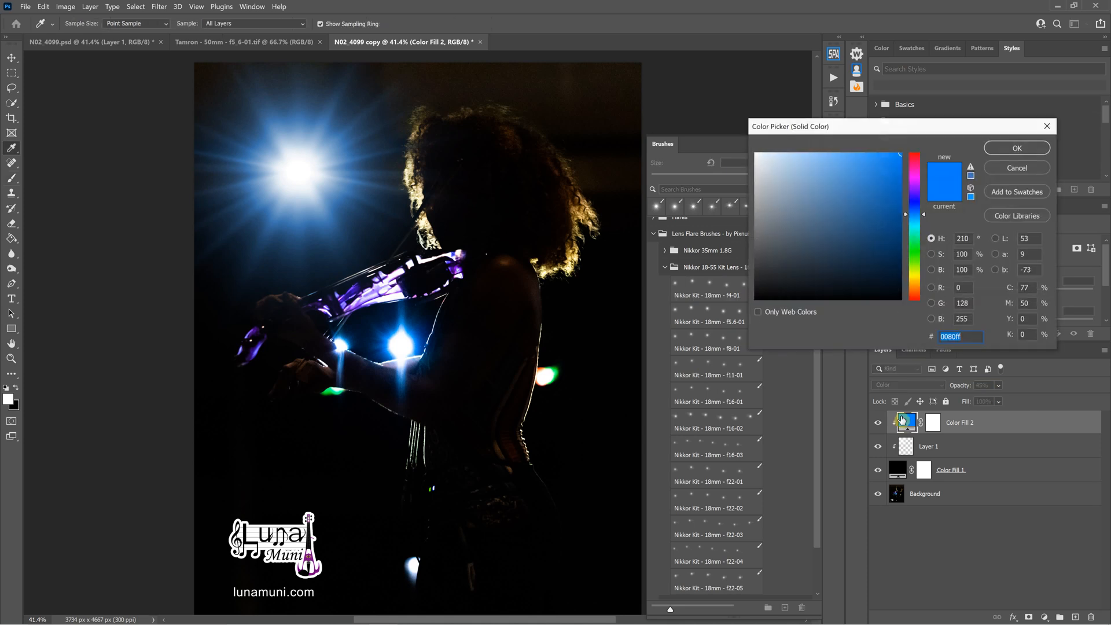
left_click_drag(921, 242, 924, 287)
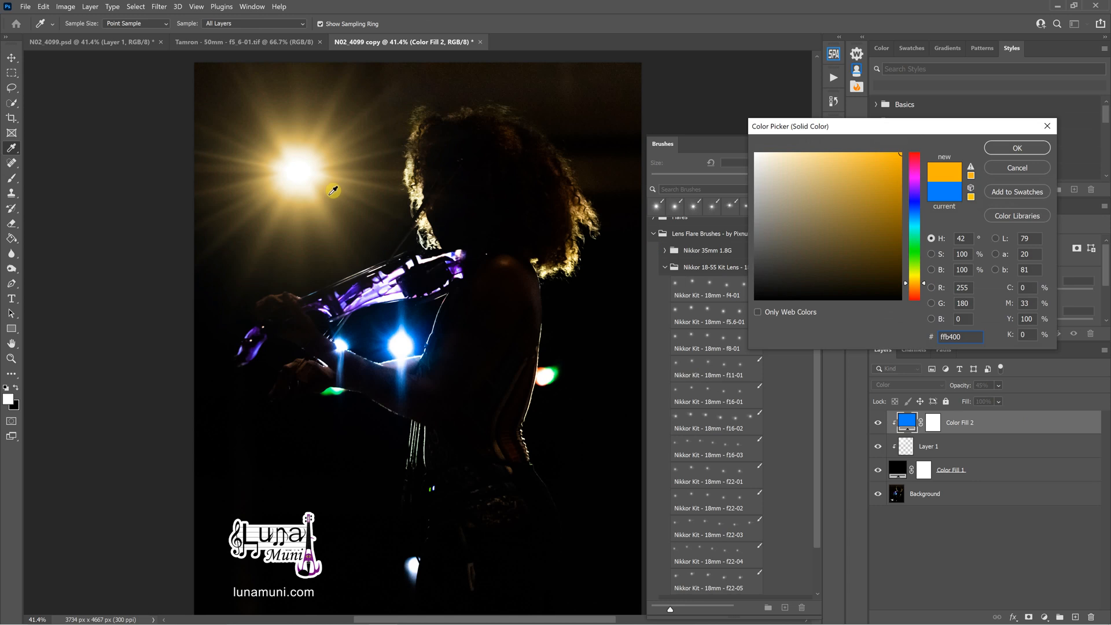
left_click(1009, 175)
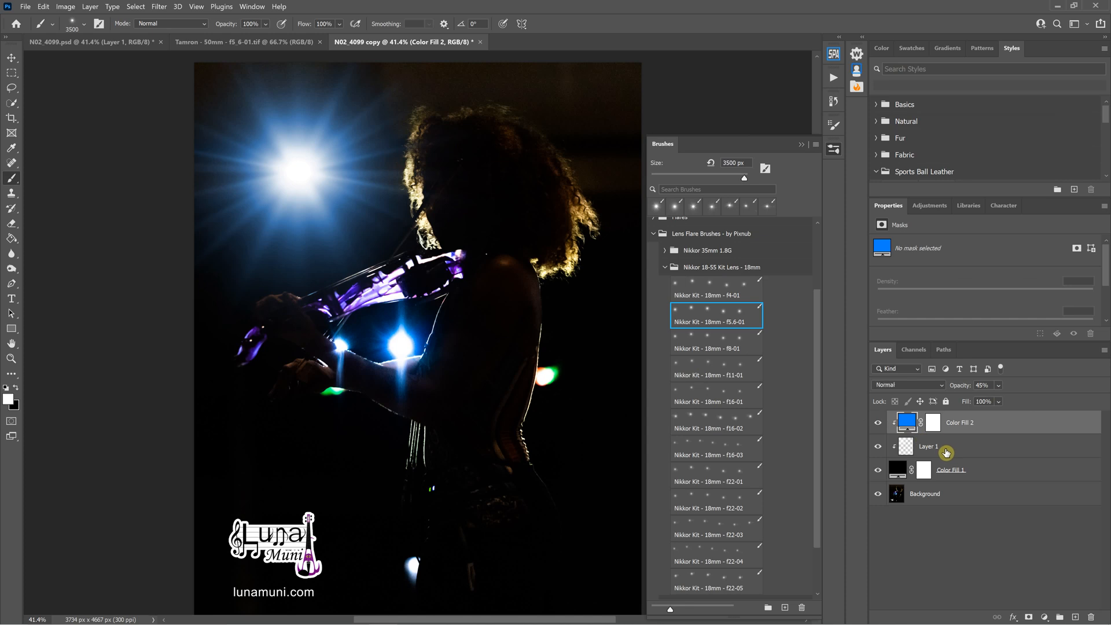
Create a new empty layer directly above Layer 1, clipped to the black fill layer with Normal mode and 100% opacity
left_click(946, 453)
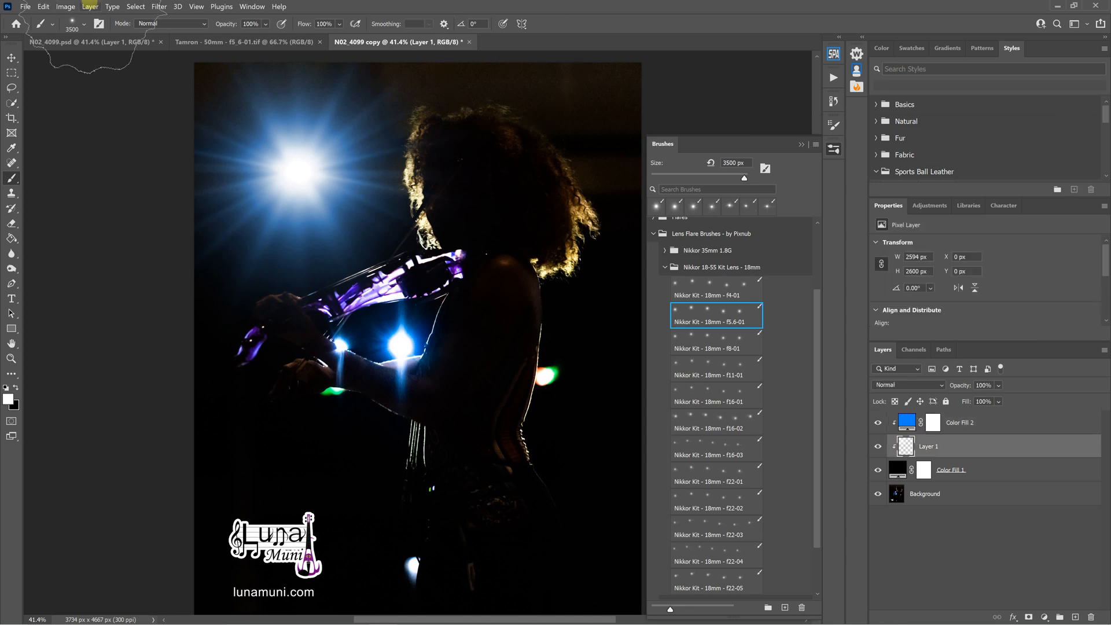
left_click(90, 7)
mouse_move(97, 17)
left_click(228, 18)
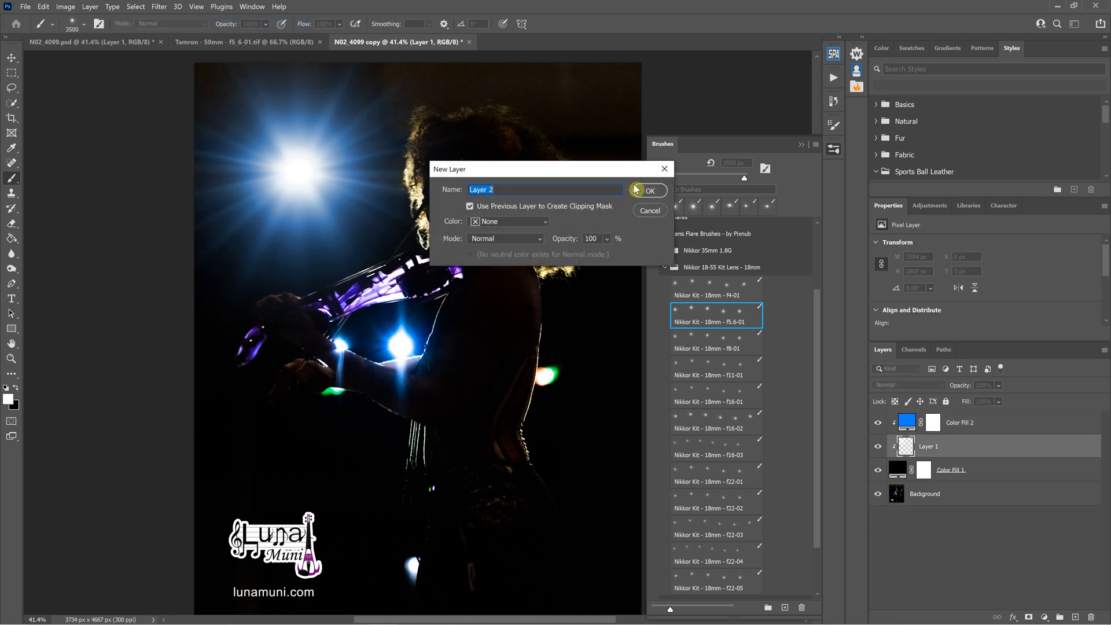
left_click(649, 187)
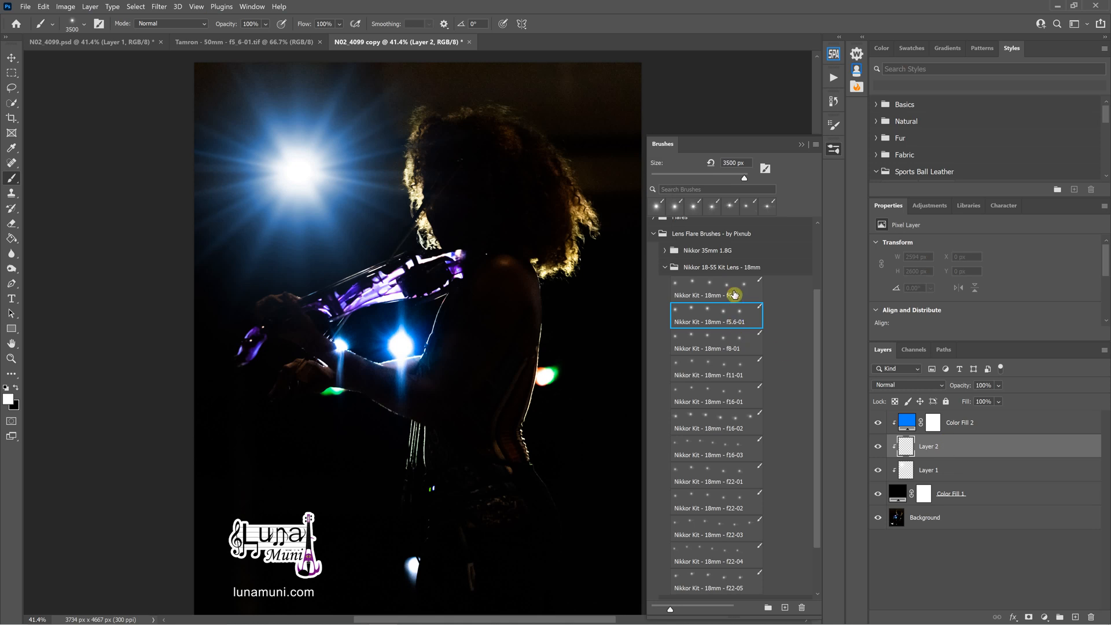
Stamp one 3500 px flare with the Nikkor Kit - 18mm - f22-05 brush on Layer 2, in the dark area above the Luna Muni logo
scroll(739, 443, "down", 1)
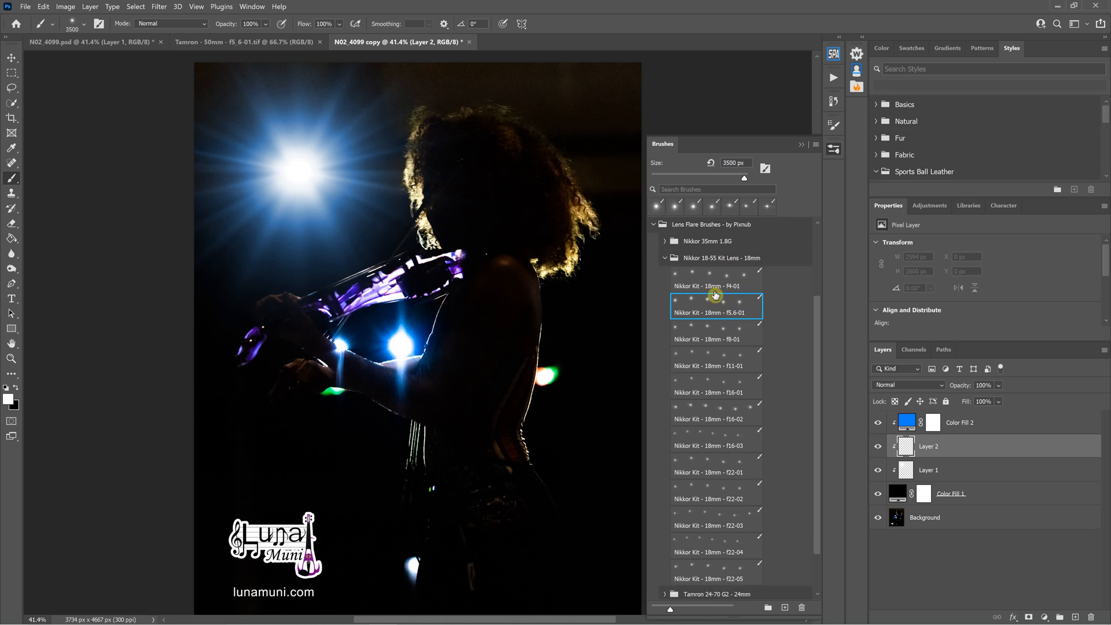
scroll(715, 299, "down", 1)
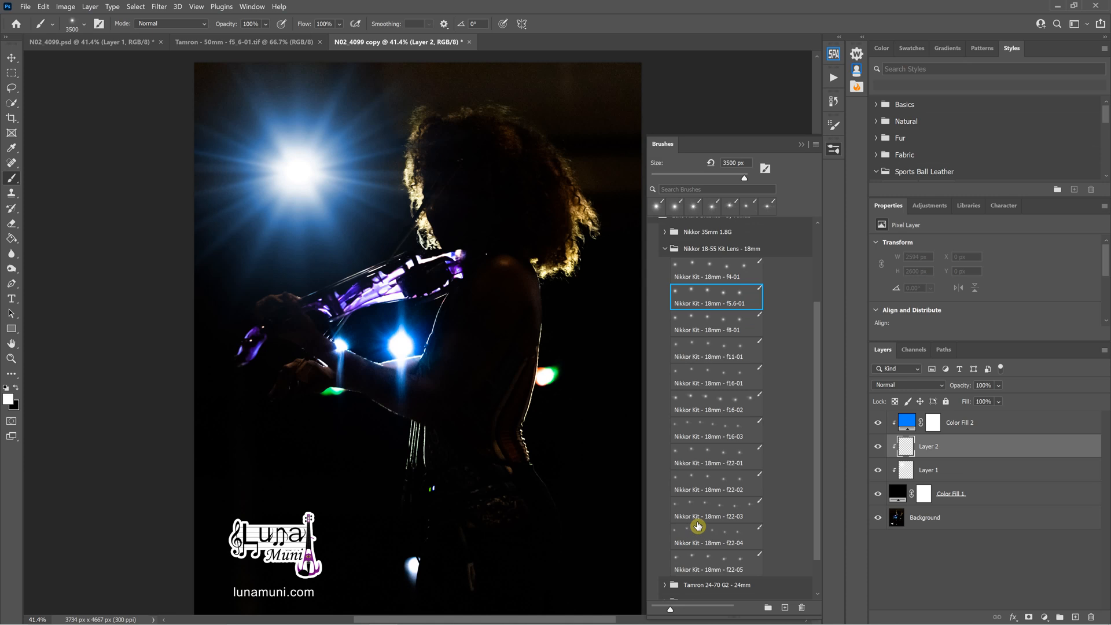
scroll(699, 526, "down", 3)
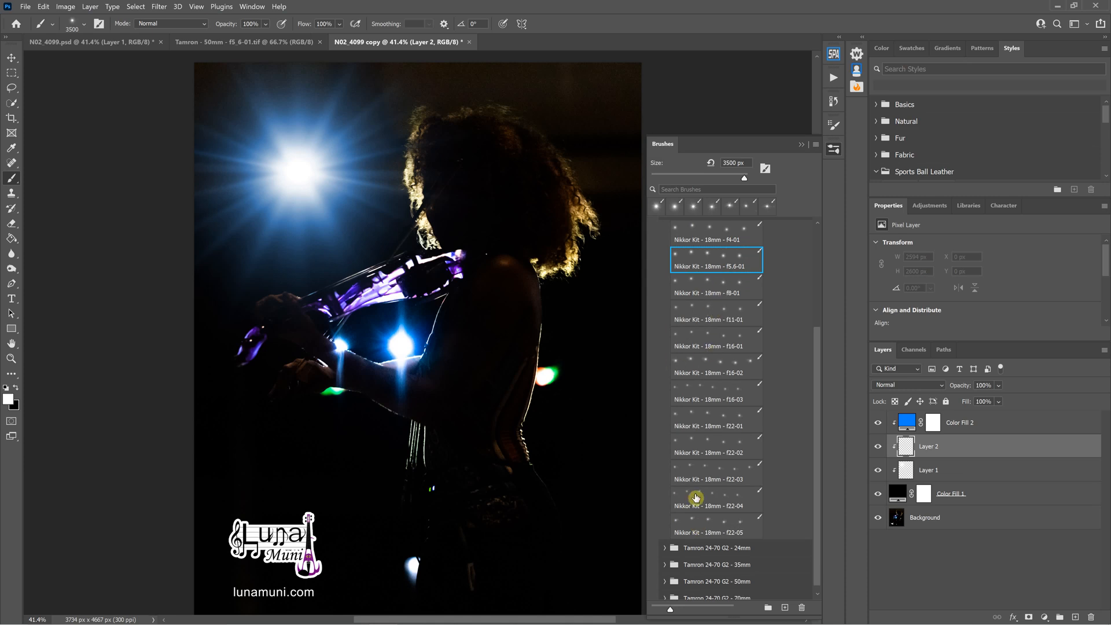
scroll(707, 492, "up", 3)
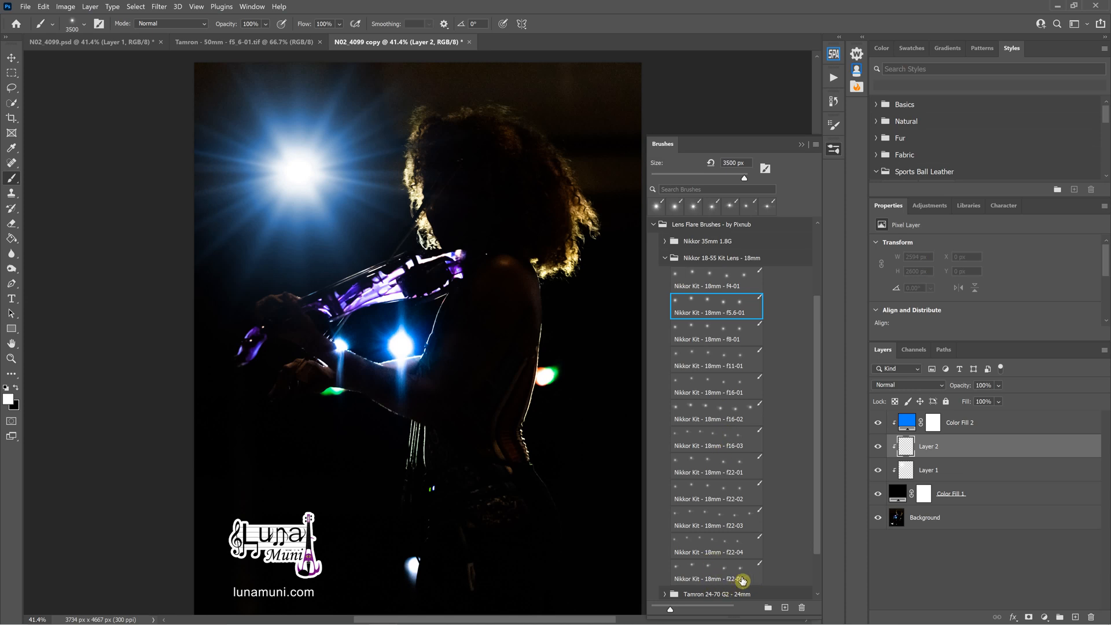
left_click(739, 577)
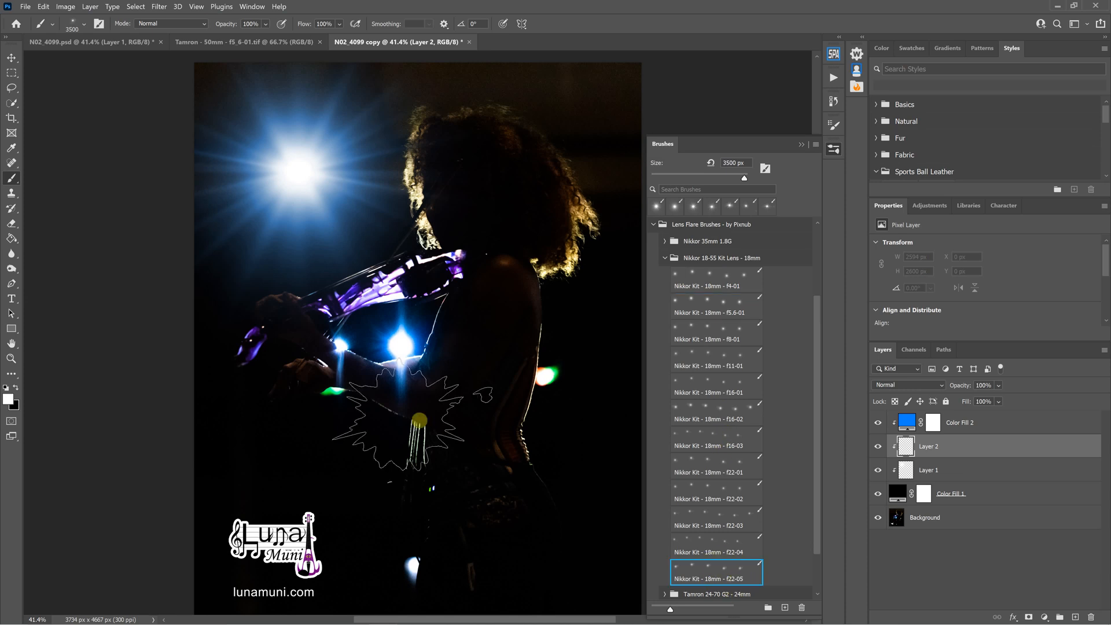
left_click(334, 501)
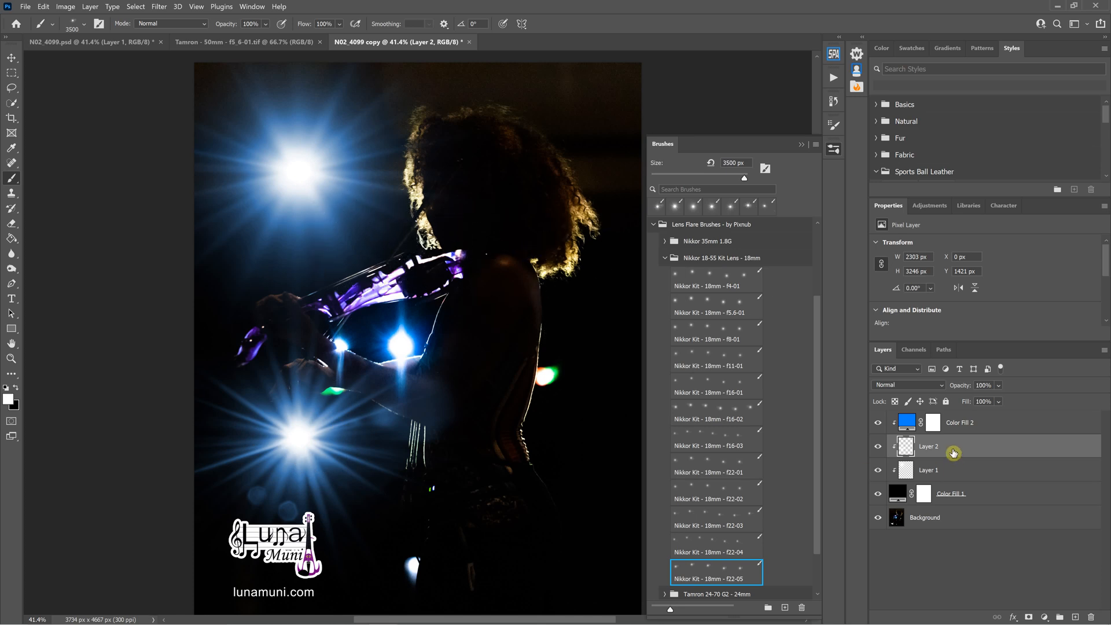
Hide and reshow Layer 2 and Layer 1 in turn to compare their flares, and check the blue fill and Layer 1 in the stack
left_click(903, 473)
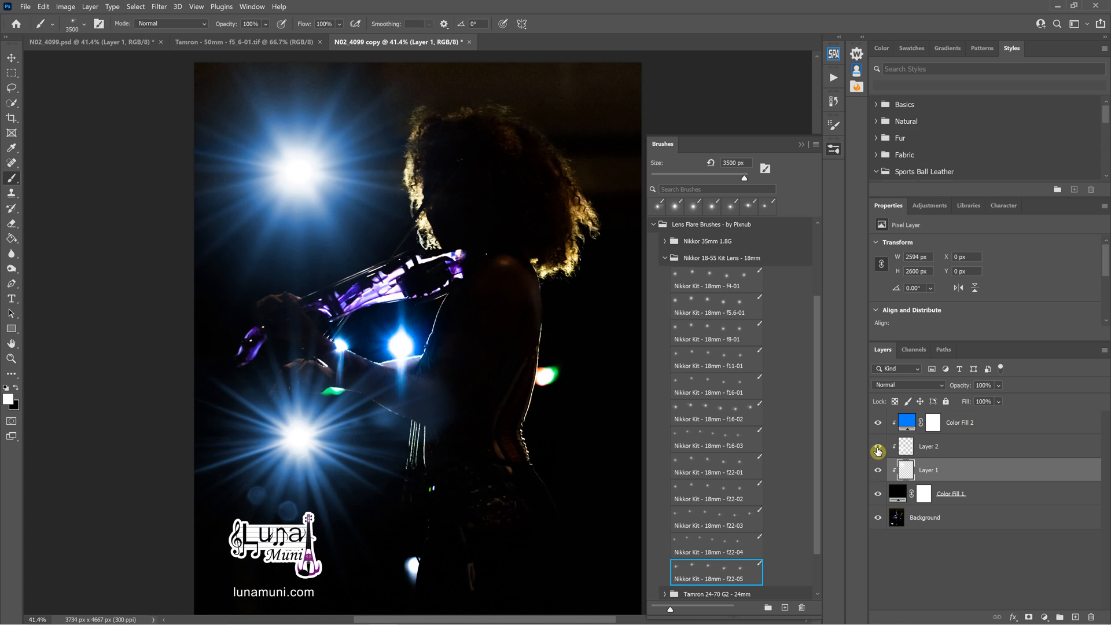
left_click(878, 446)
left_click(878, 446)
left_click(877, 470)
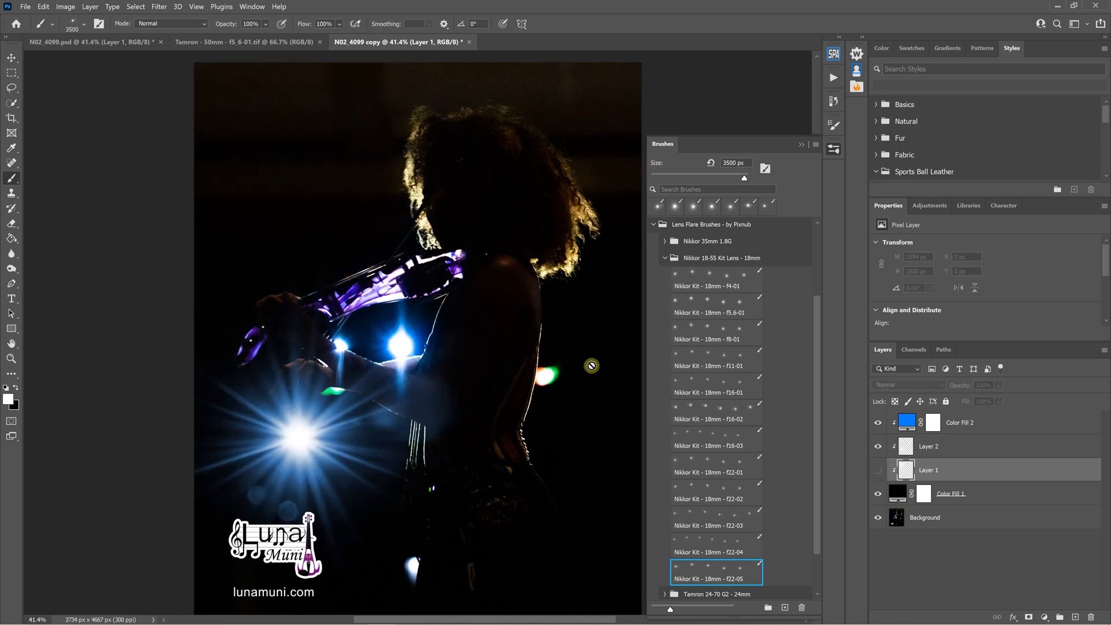
left_click(878, 469)
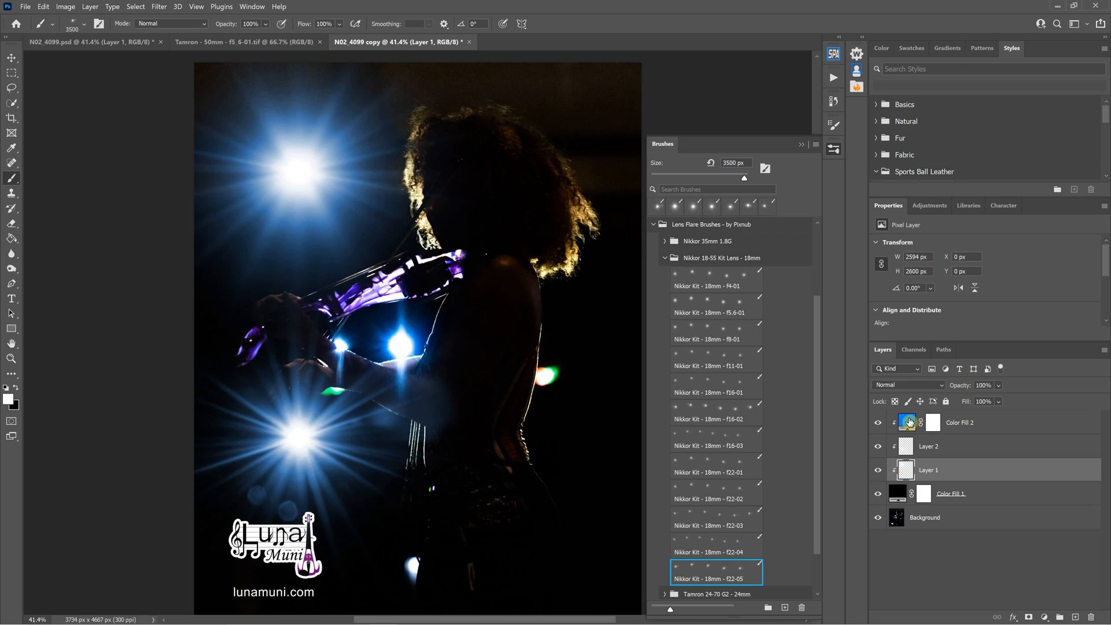
left_click(909, 419)
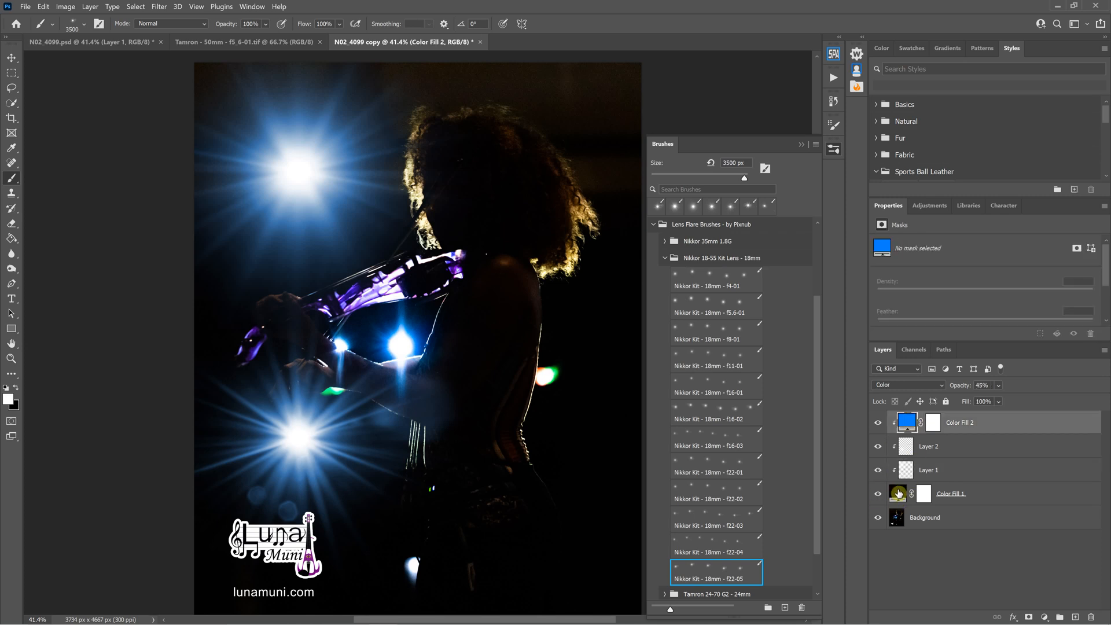
left_click(983, 470)
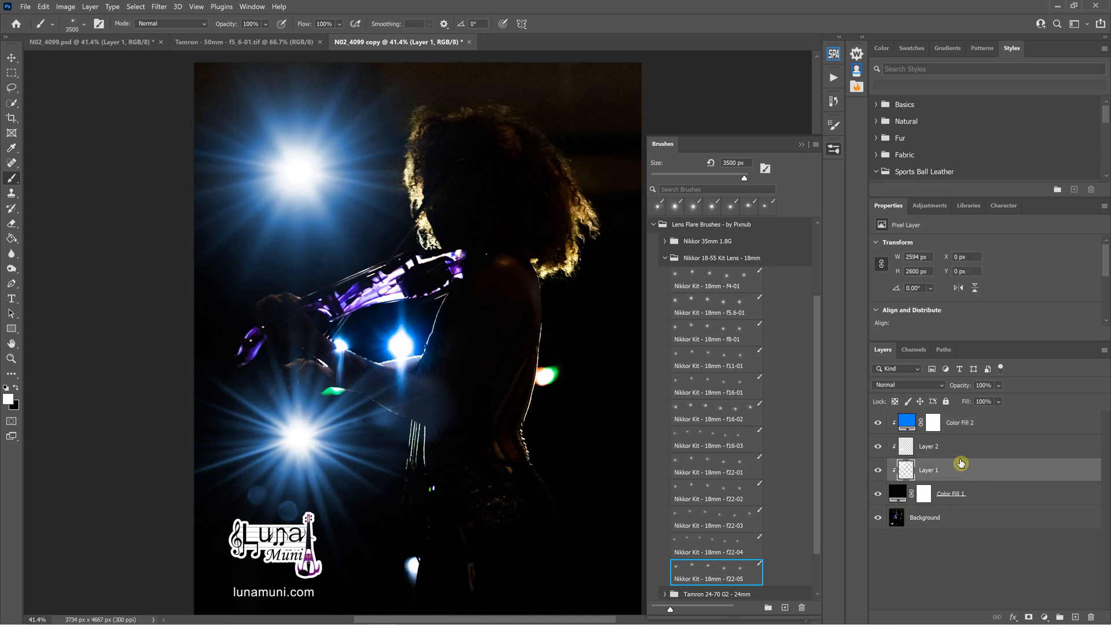